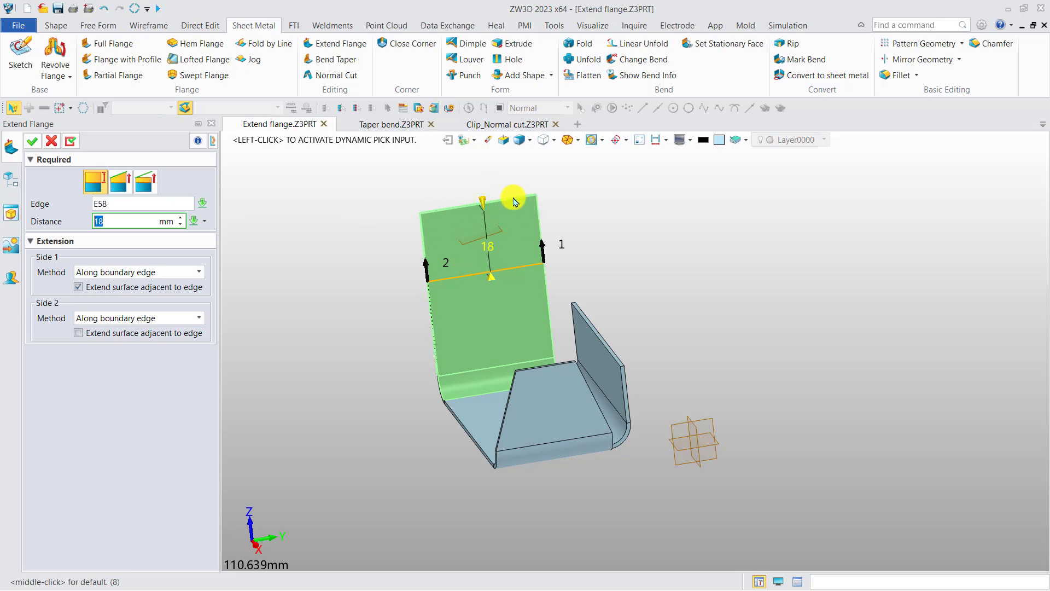
Step: Change the flange extension to end at the tilted datum plane above the edge, with a 0 mm offset
left_click(120, 181)
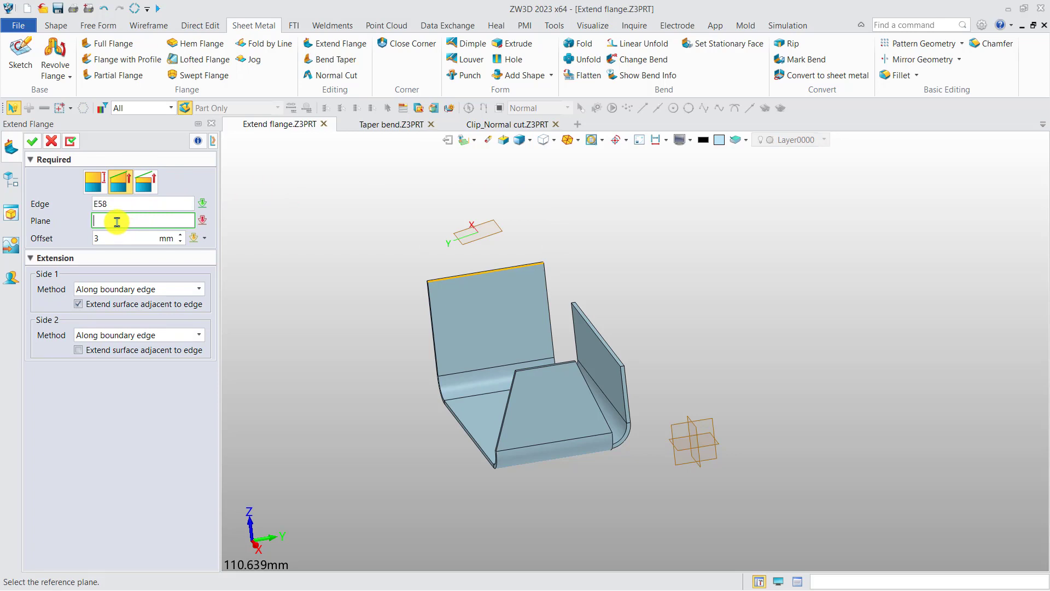
left_click(156, 109)
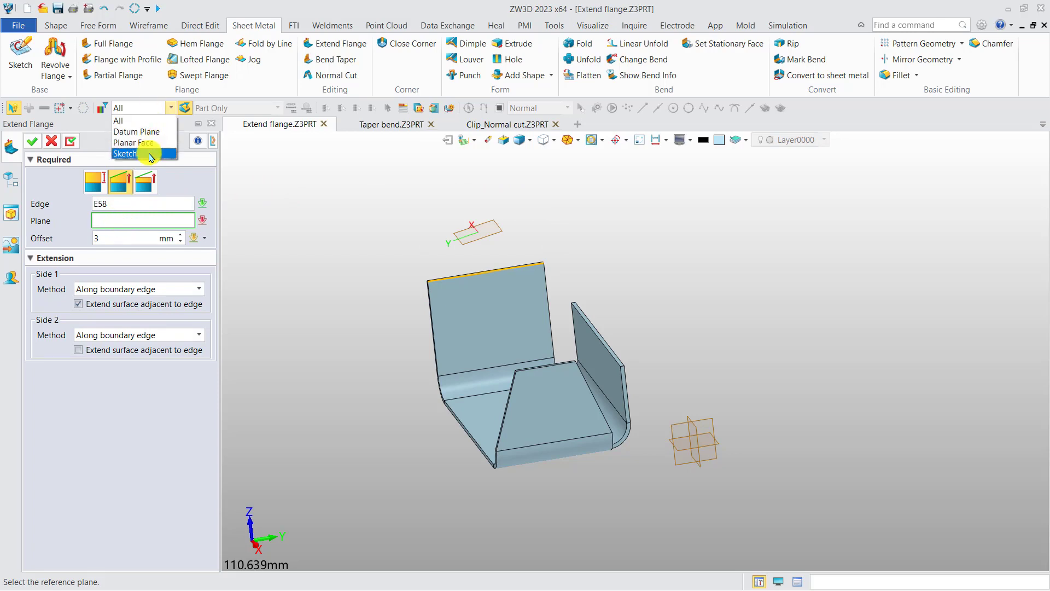
left_click(151, 219)
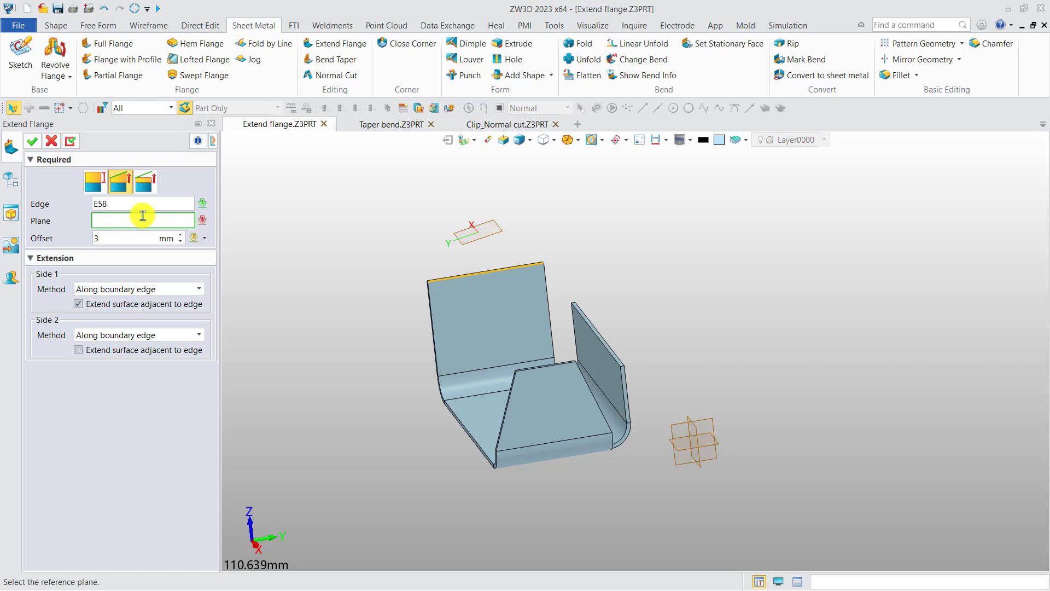
left_click(121, 240)
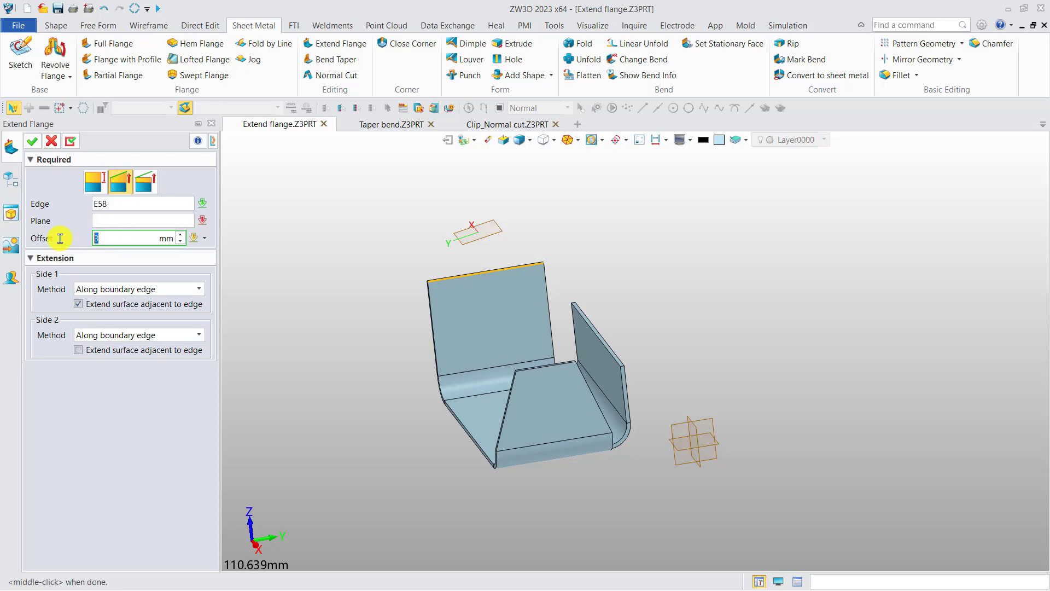
left_click(123, 225)
left_click(461, 235)
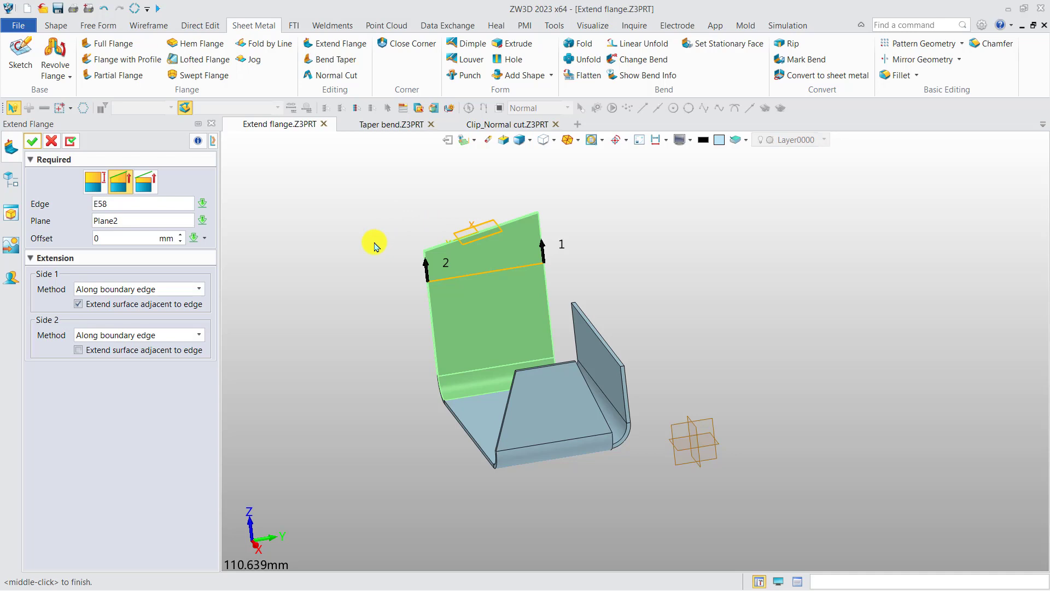
Step: Switch the extension to the plane-limited type that keeps the new edge parallel to the original edge, and apply it
middle_click_drag(405, 255, 329, 230)
key("F8")
scroll(417, 242, "up", 4)
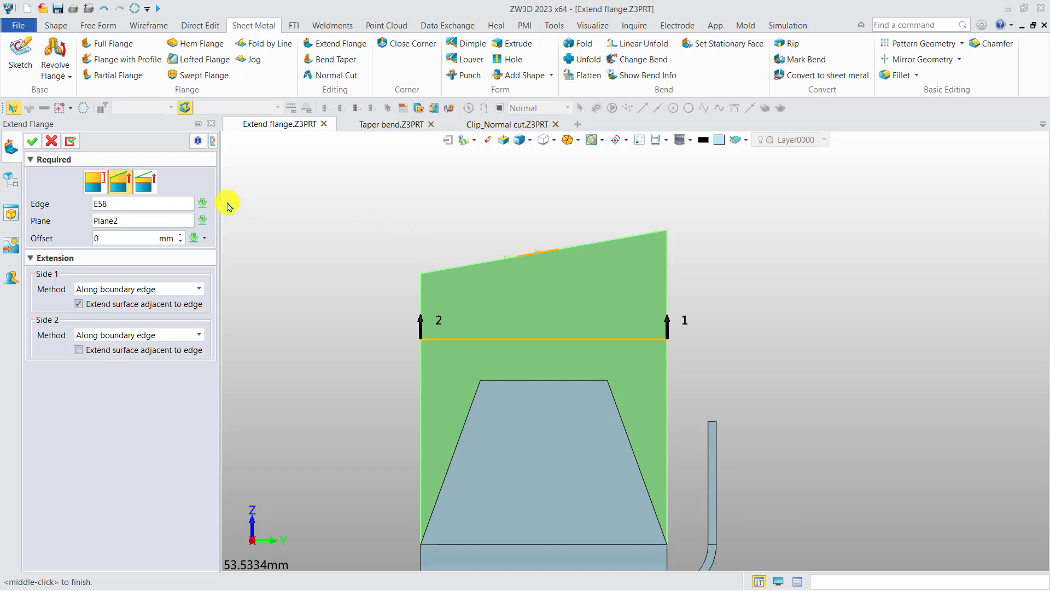
left_click(147, 185)
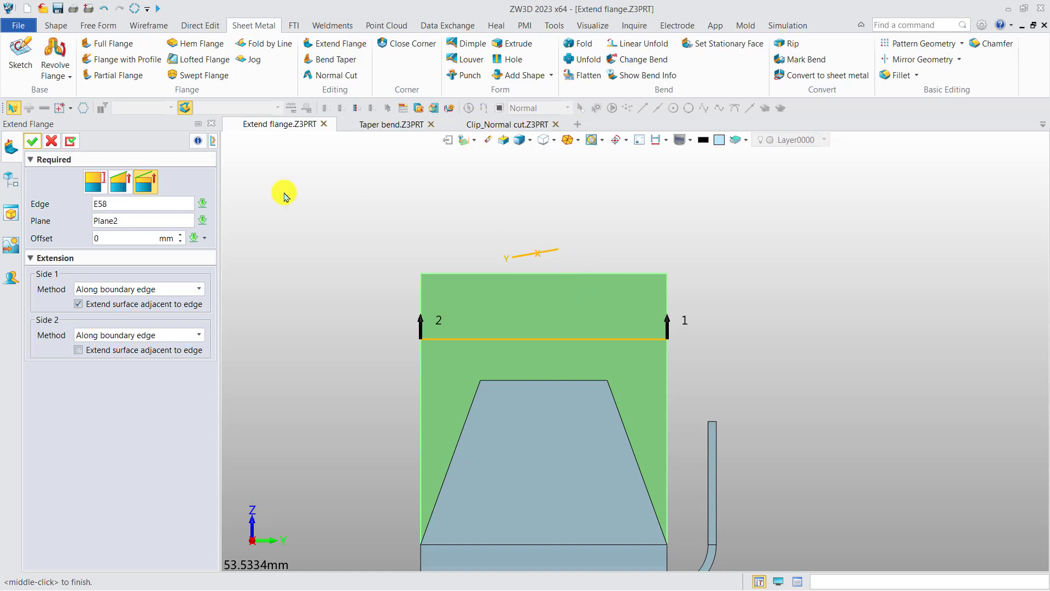
left_click(33, 141)
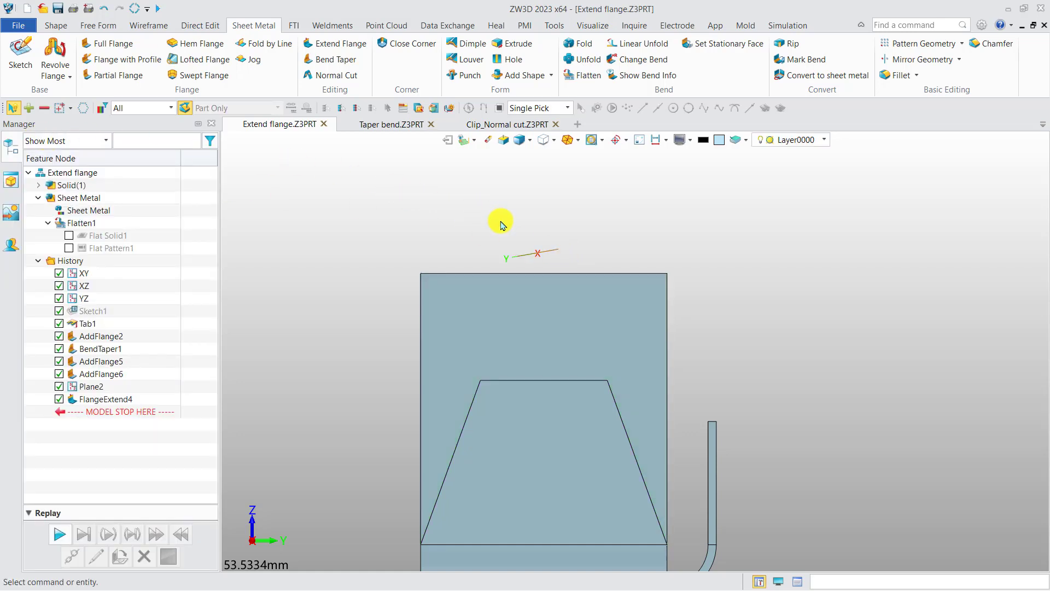
Step: Redefine the tilted datum plane with custom attributes and its display scale set to Auto size
right_click(538, 251)
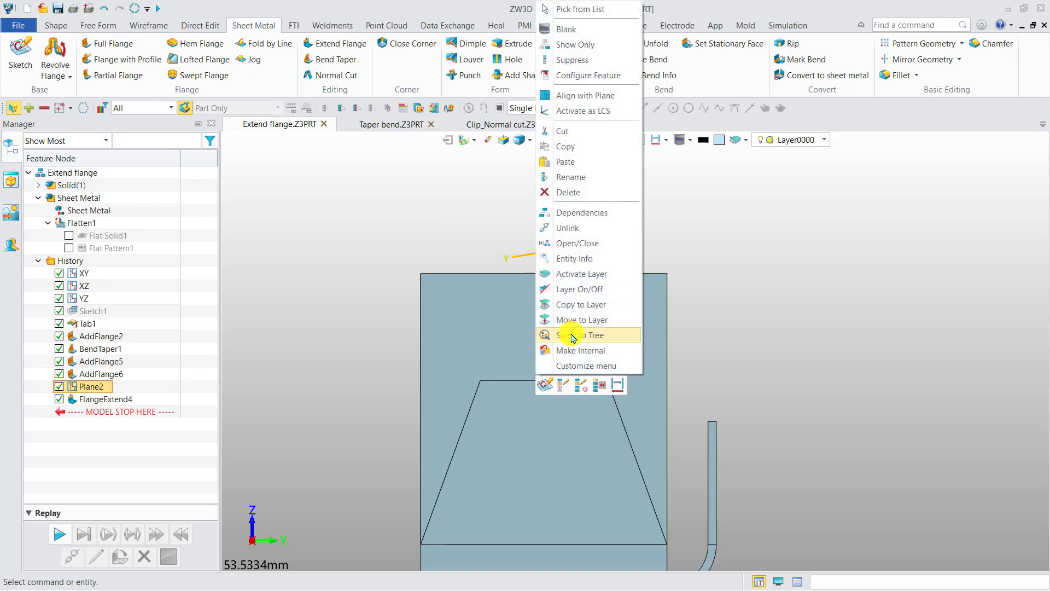
left_click(557, 384)
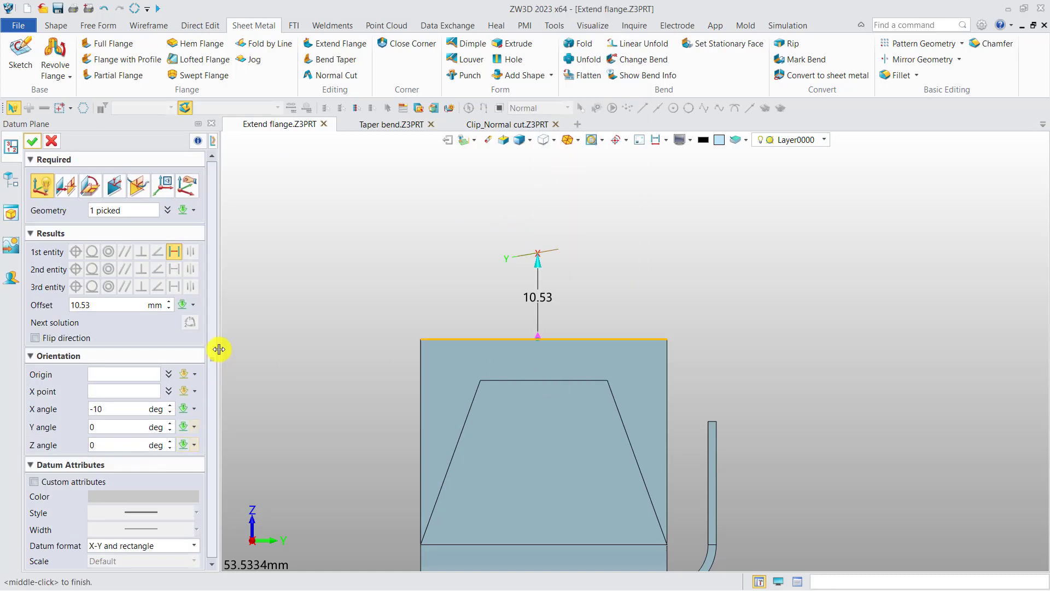
left_click(34, 482)
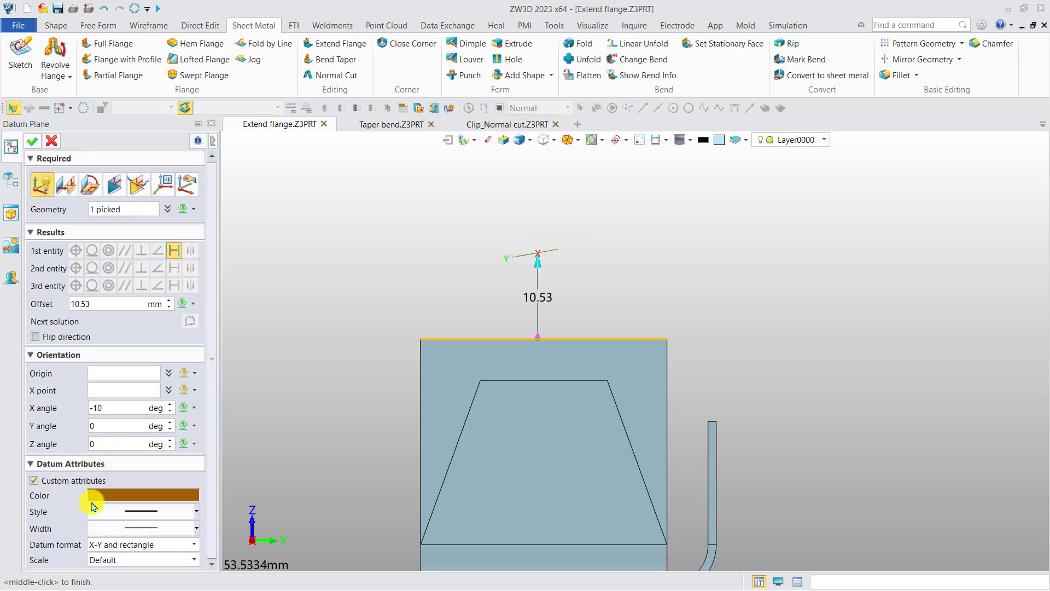
left_click(150, 561)
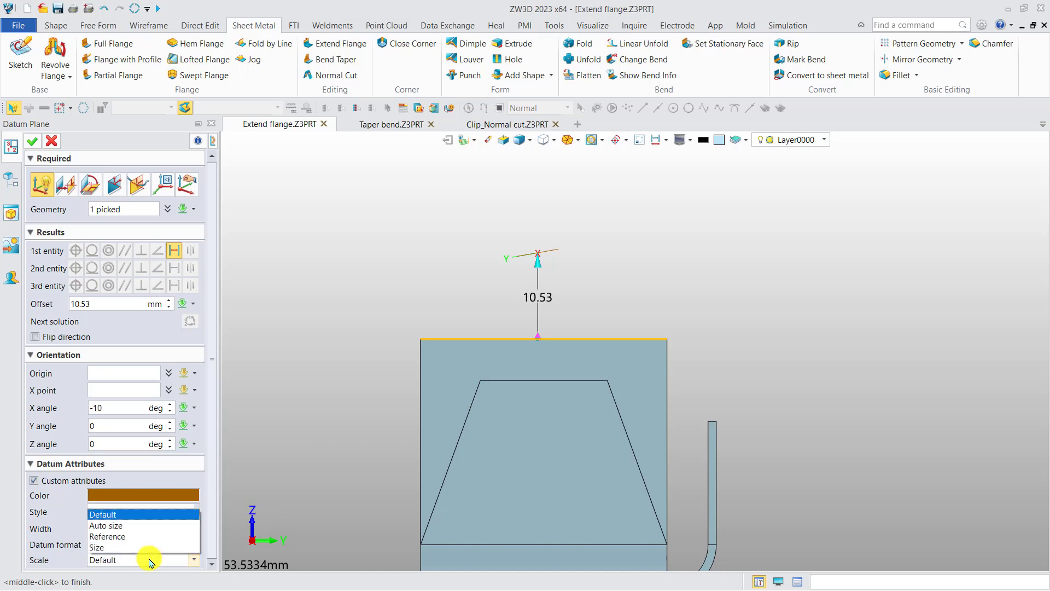
left_click(141, 530)
left_click(33, 142)
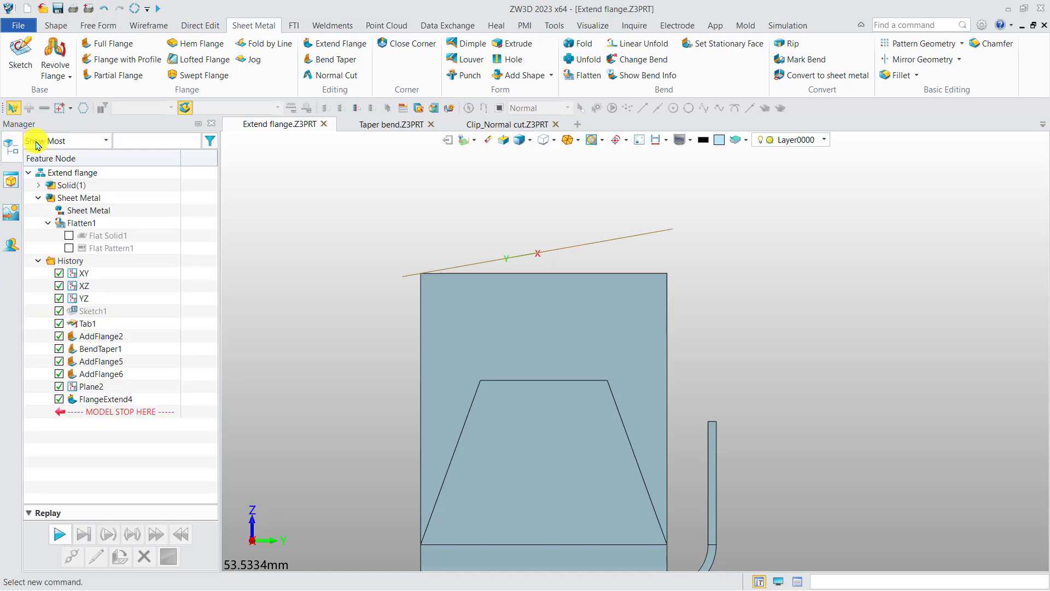
Step: Inspect where the tilted datum plane meets the extended flange's upper edge, up close and in 3D
scroll(434, 278, "up", 5)
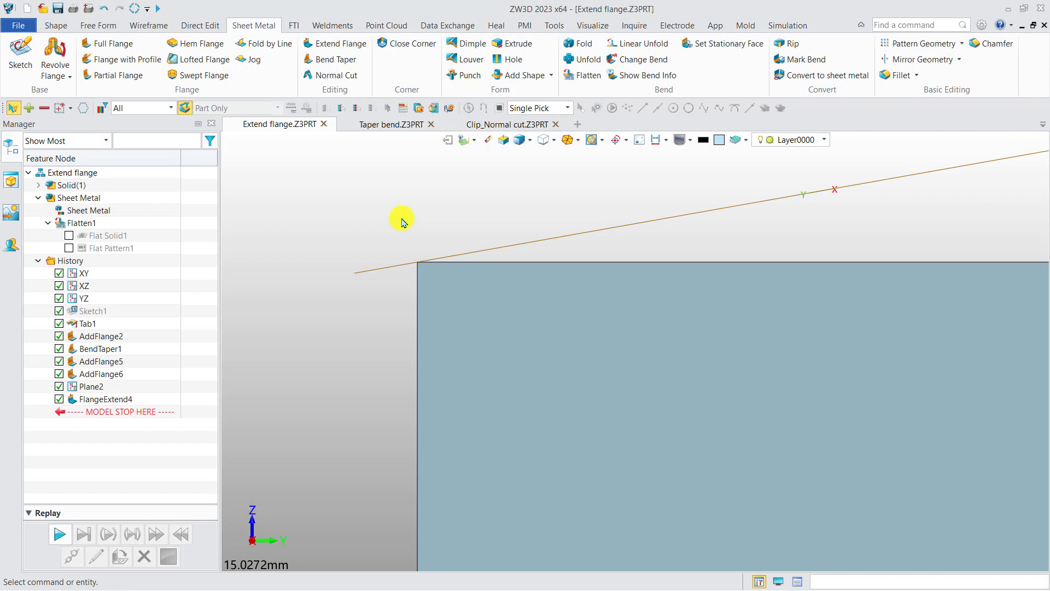
scroll(402, 221, "down", 4)
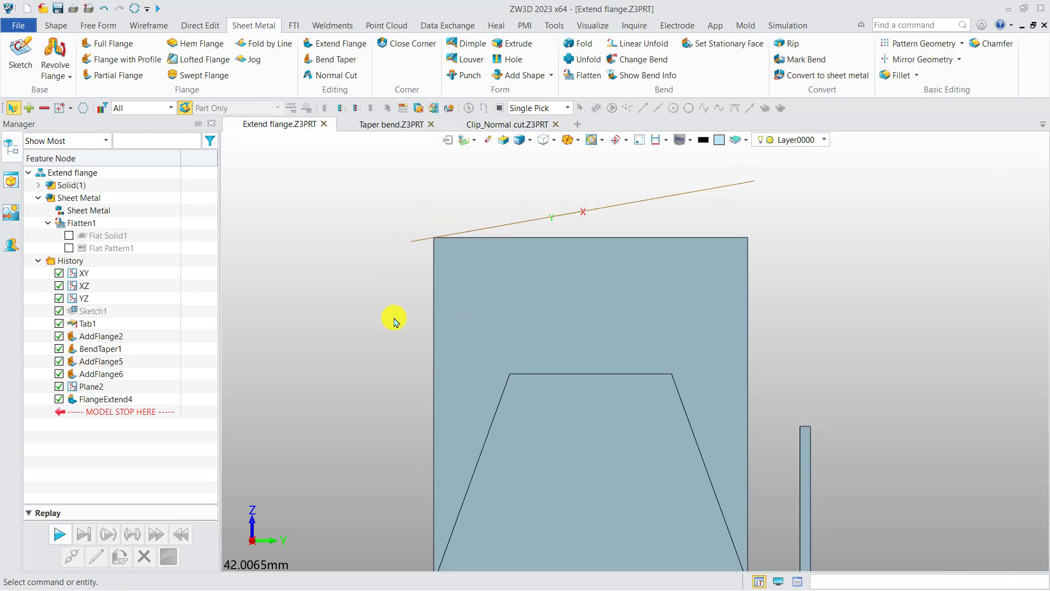
scroll(402, 317, "down", 3)
right_click_drag(403, 316, 458, 351)
middle_click_drag(458, 351, 402, 267)
scroll(402, 267, "down", 1)
right_click_drag(403, 269, 391, 264)
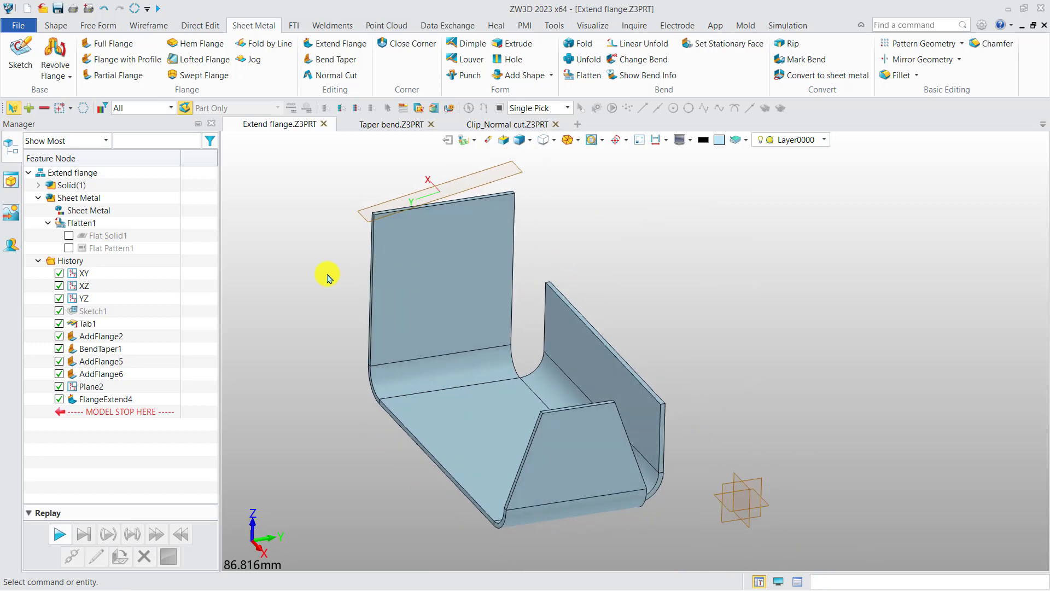
Step: Start a distance-type Extend Flange of 18 mm on the slanted edge of the trapezoidal flange
left_click(345, 42)
middle_click_drag(290, 339, 268, 306)
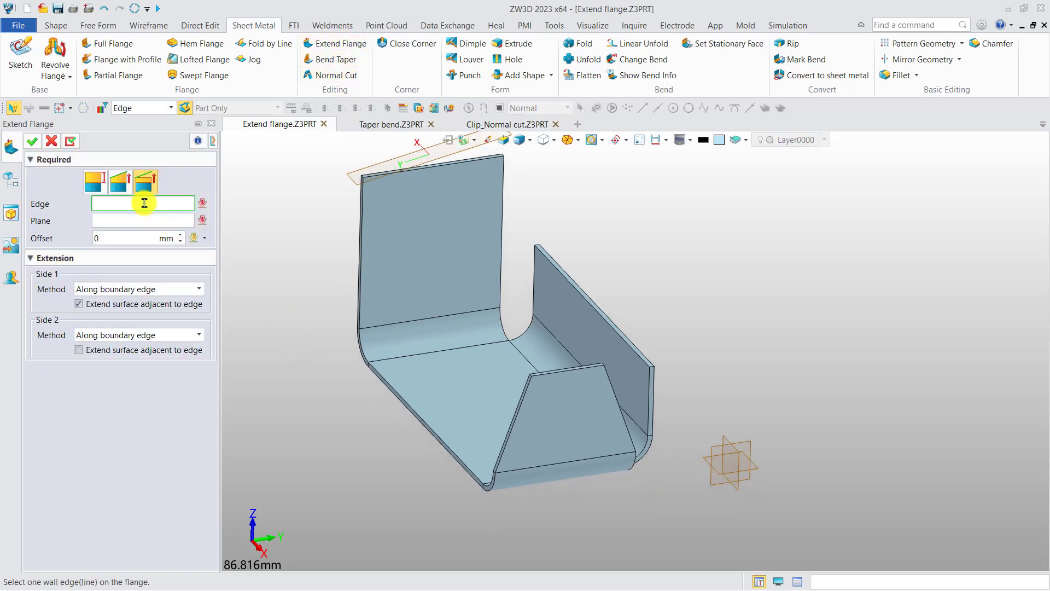
left_click(100, 187)
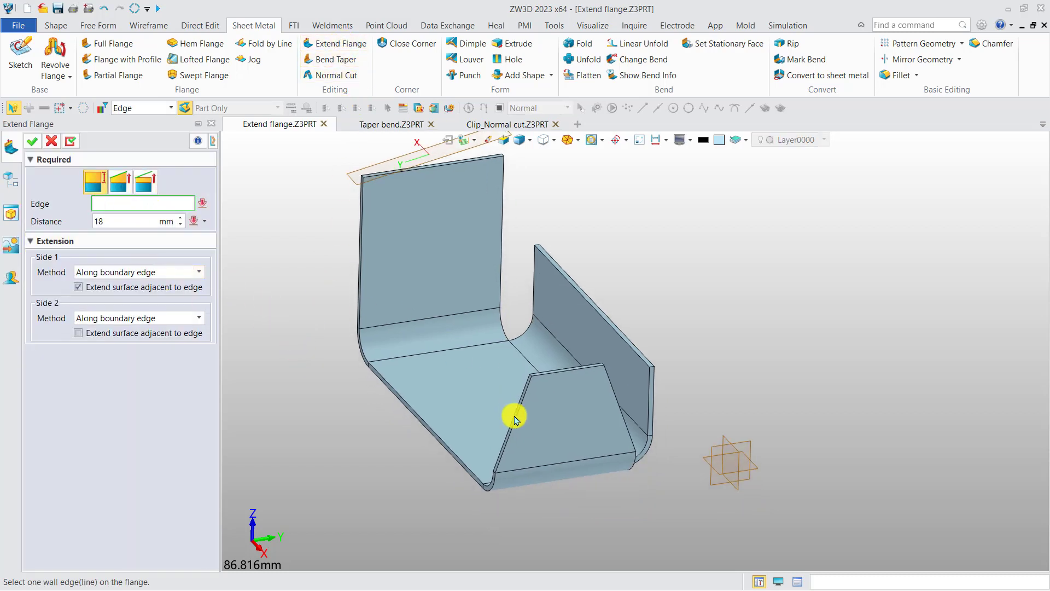
left_click(509, 428)
right_click_drag(478, 431, 476, 425)
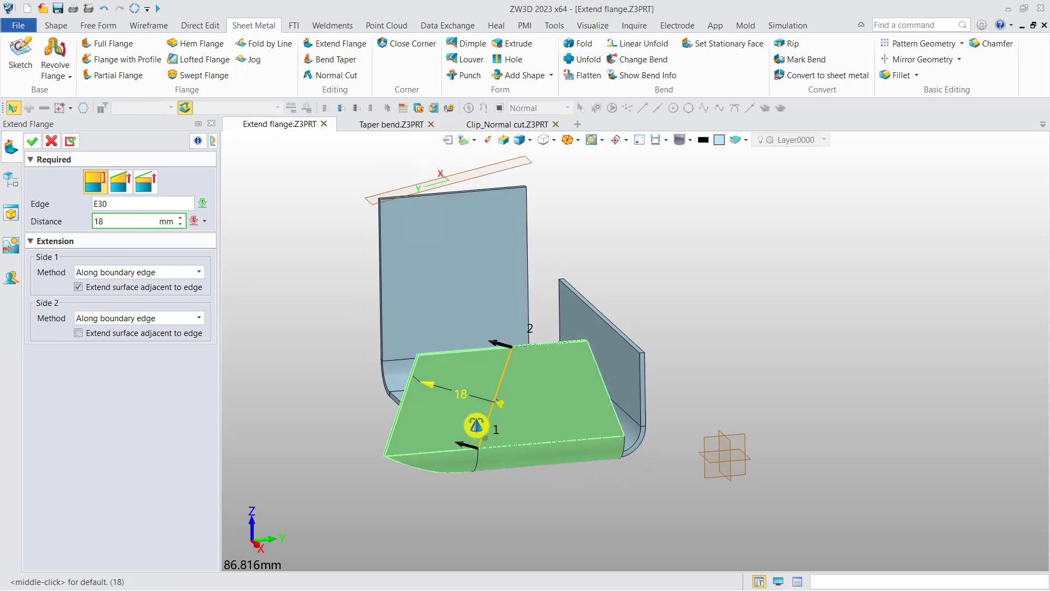
scroll(365, 404, "up", 3)
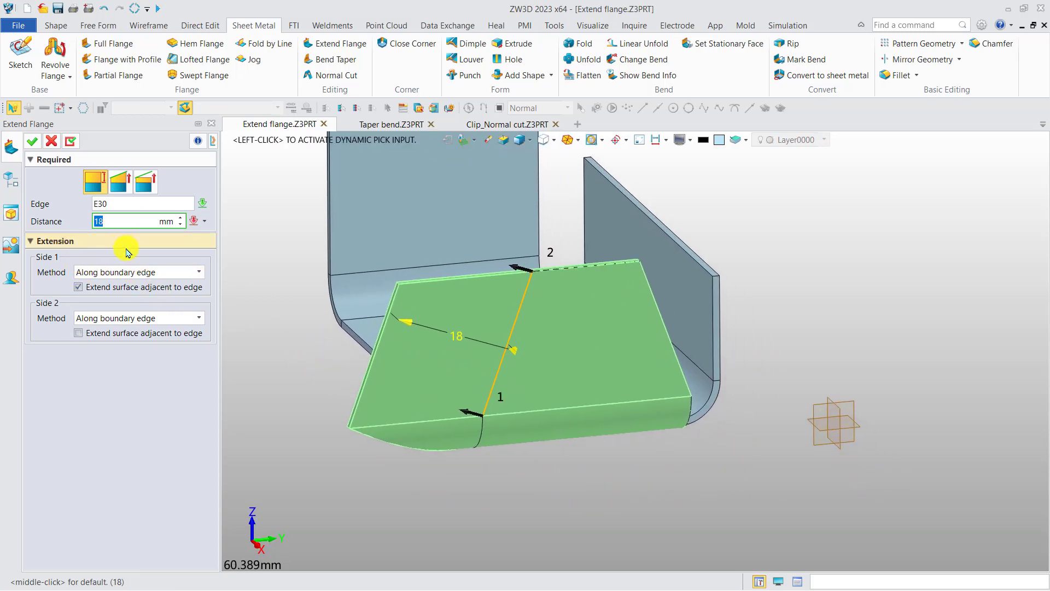
Step: Try the Normal to extended edge method for side 1 of the extension
left_click(141, 272)
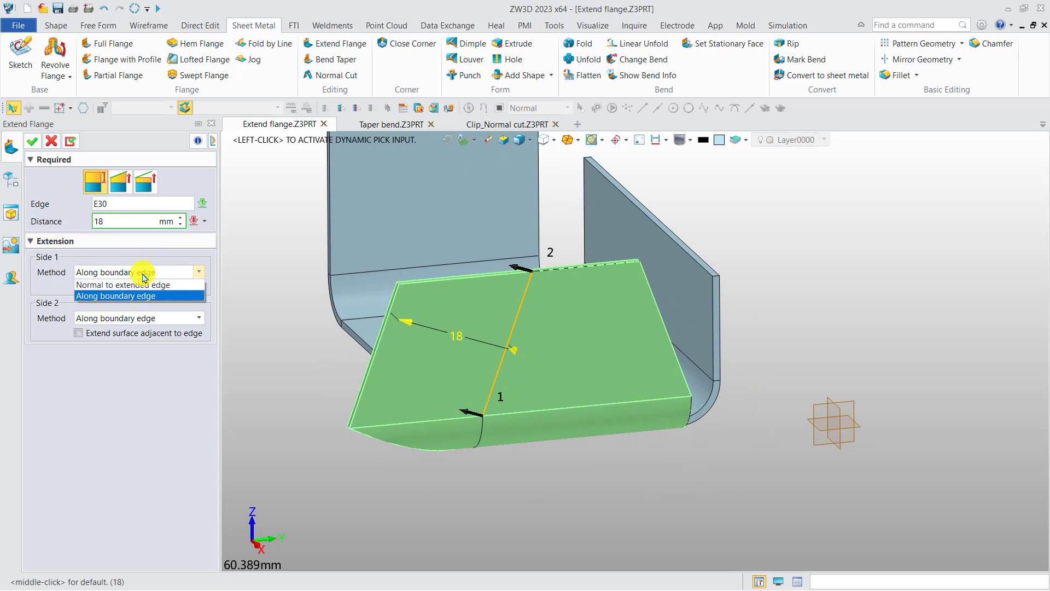
left_click(146, 284)
scroll(481, 409, "up", 4)
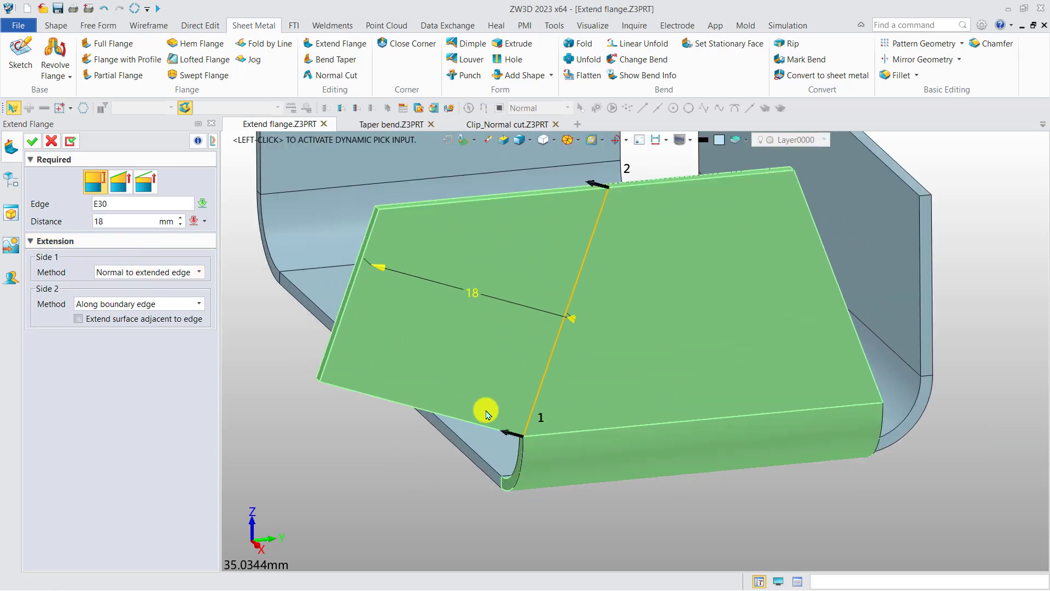
middle_click_drag(471, 401, 462, 405)
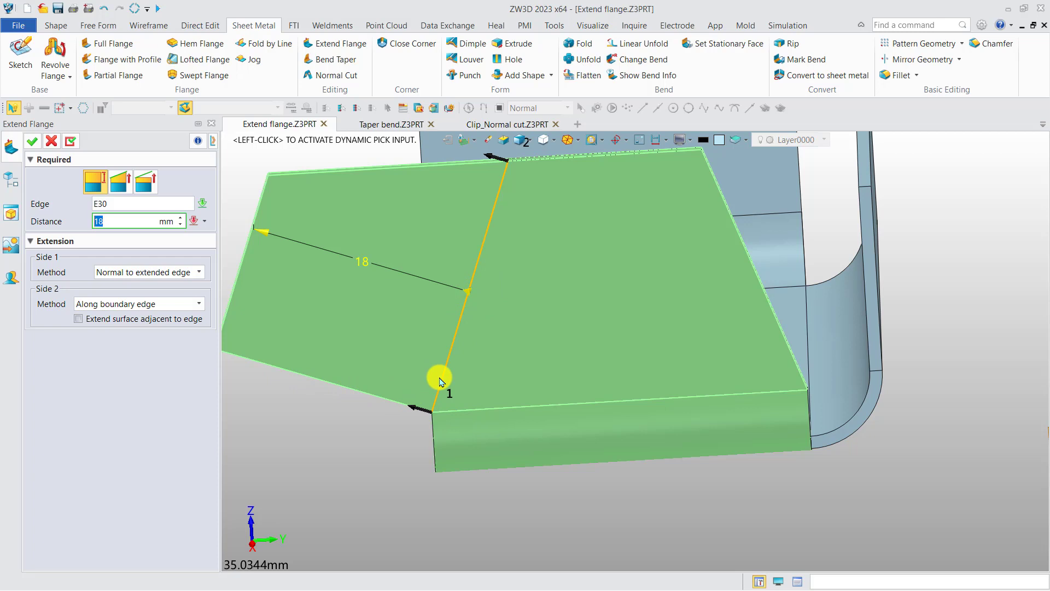
Step: Set side 2 to Normal to extended edge and side 1 to Along boundary edge with the adjacent surface extended, and apply the extension
left_click(141, 308)
left_click(128, 315)
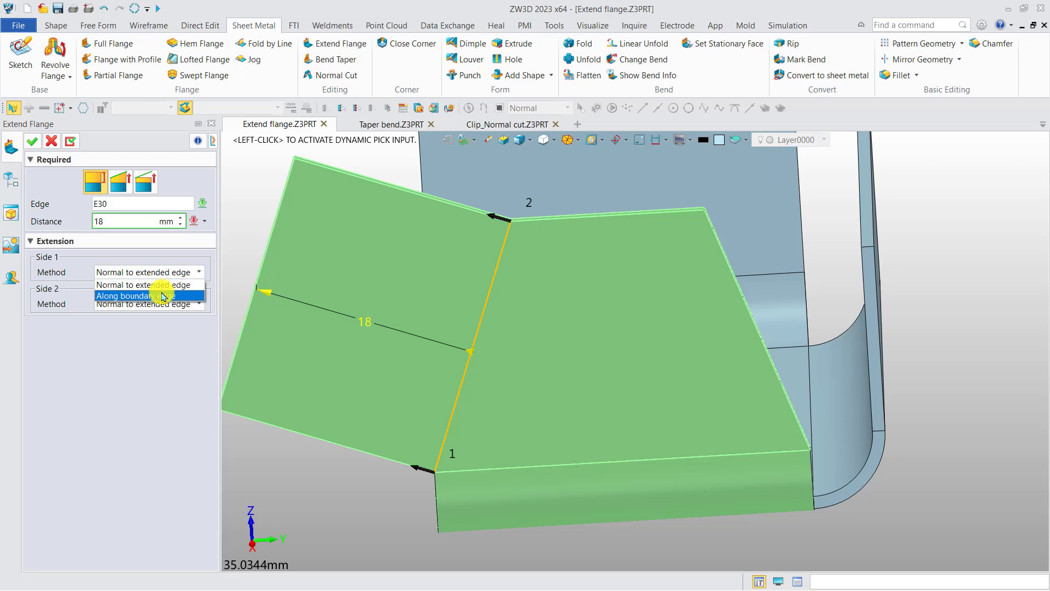
left_click(165, 296)
middle_click_drag(506, 385, 570, 337)
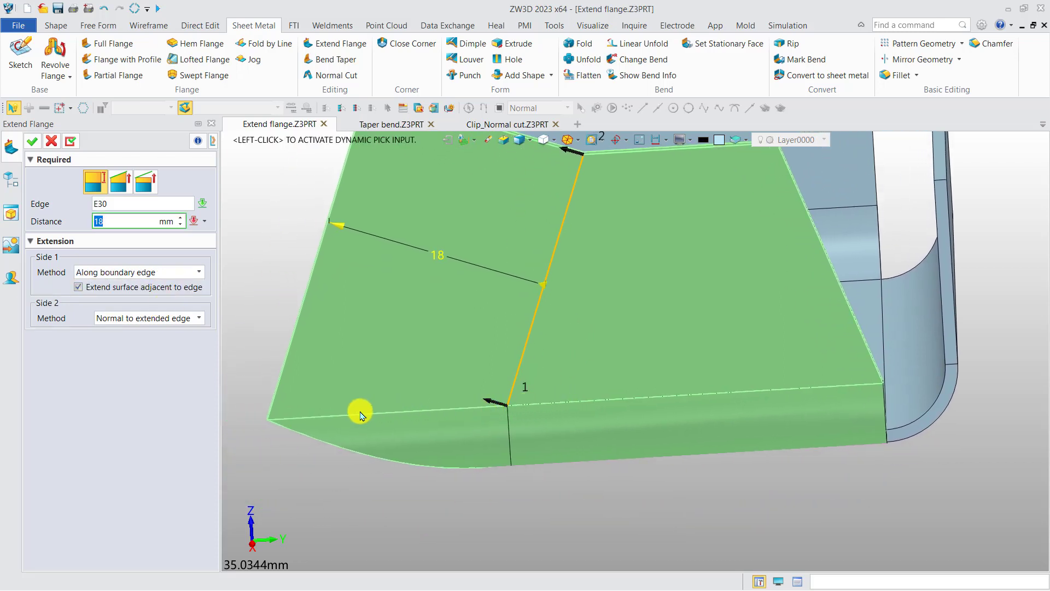
left_click(122, 292)
middle_click_drag(552, 428, 465, 398)
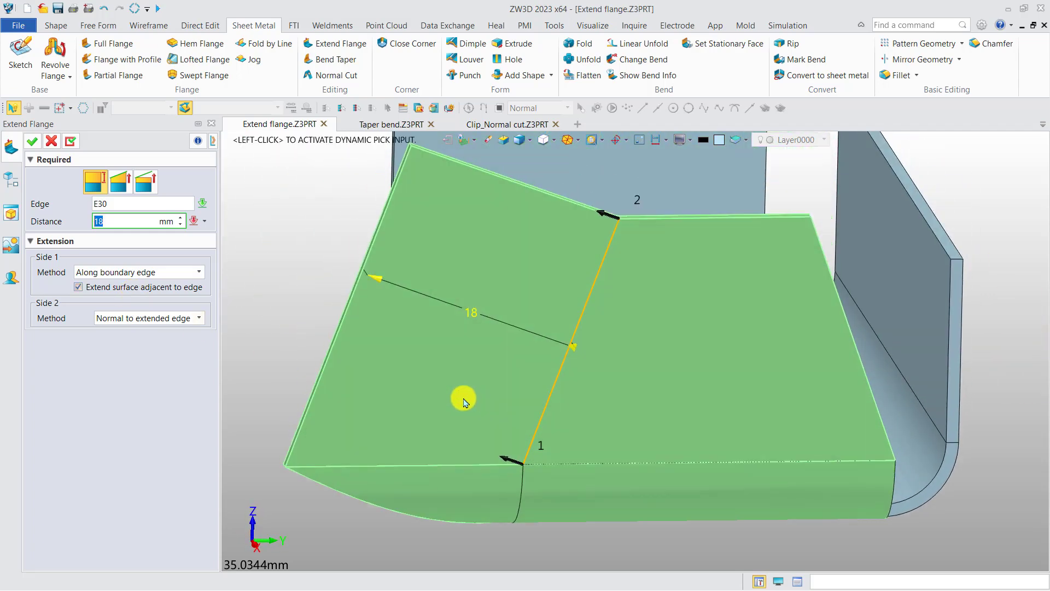
left_click(33, 143)
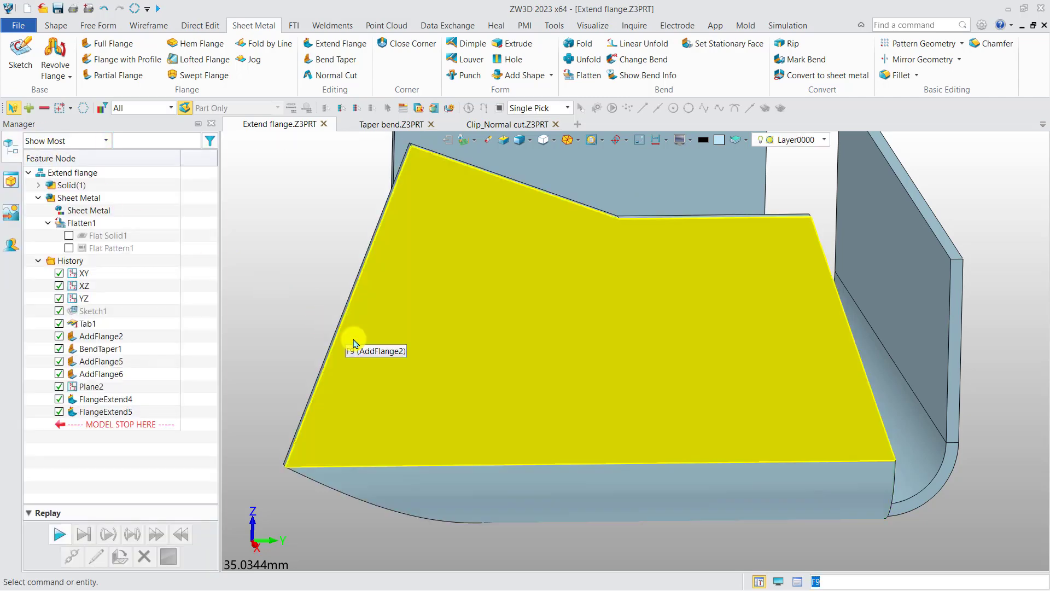
middle_click_drag(352, 348, 372, 415)
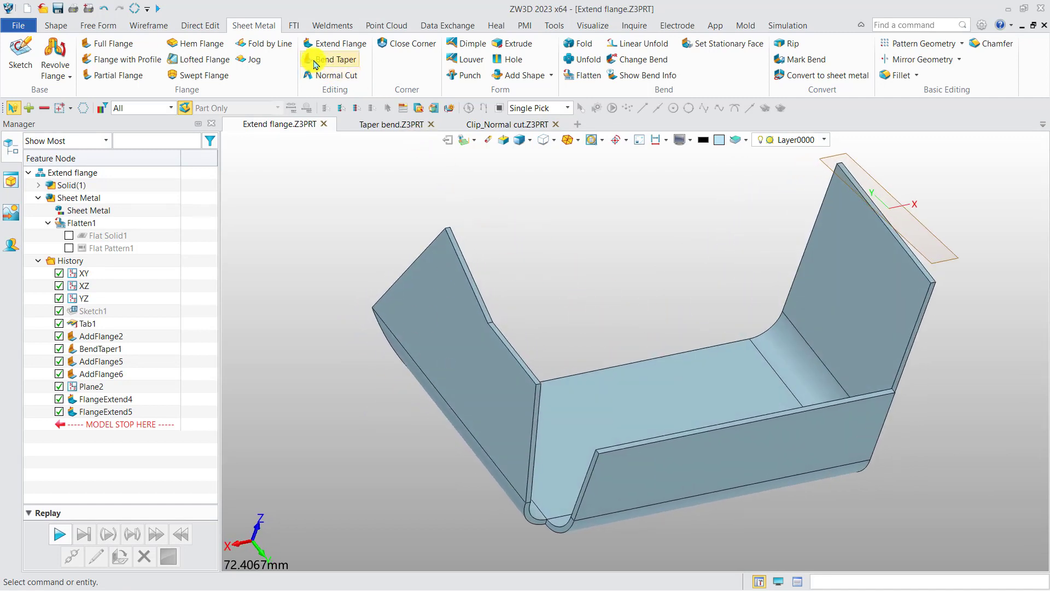
Step: In the Taper bend part, start a Bend Taper on the bend adjoining the short end flange
left_click(367, 127)
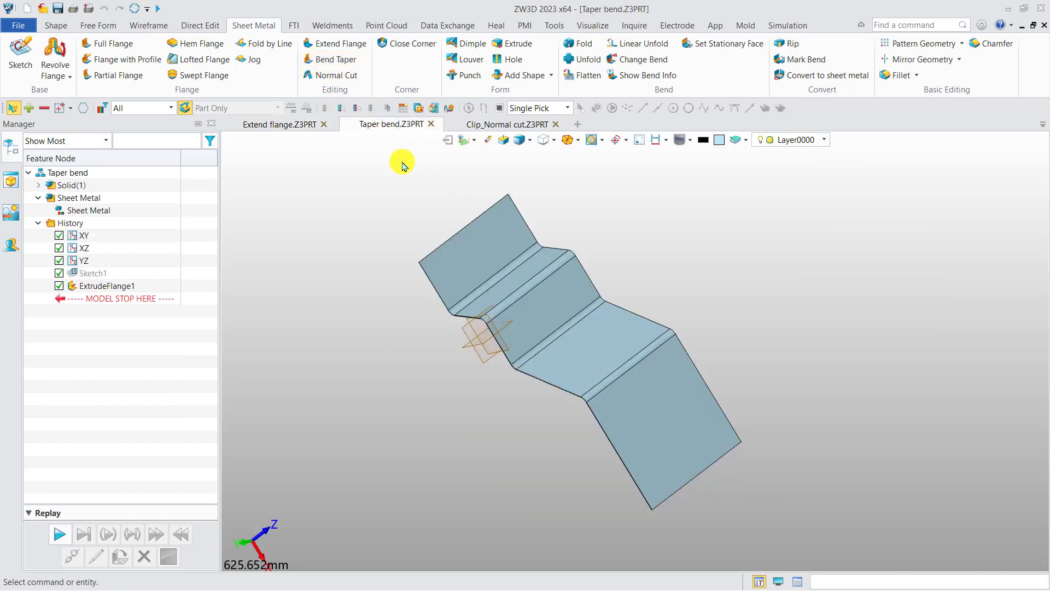
middle_click_drag(352, 309, 290, 278)
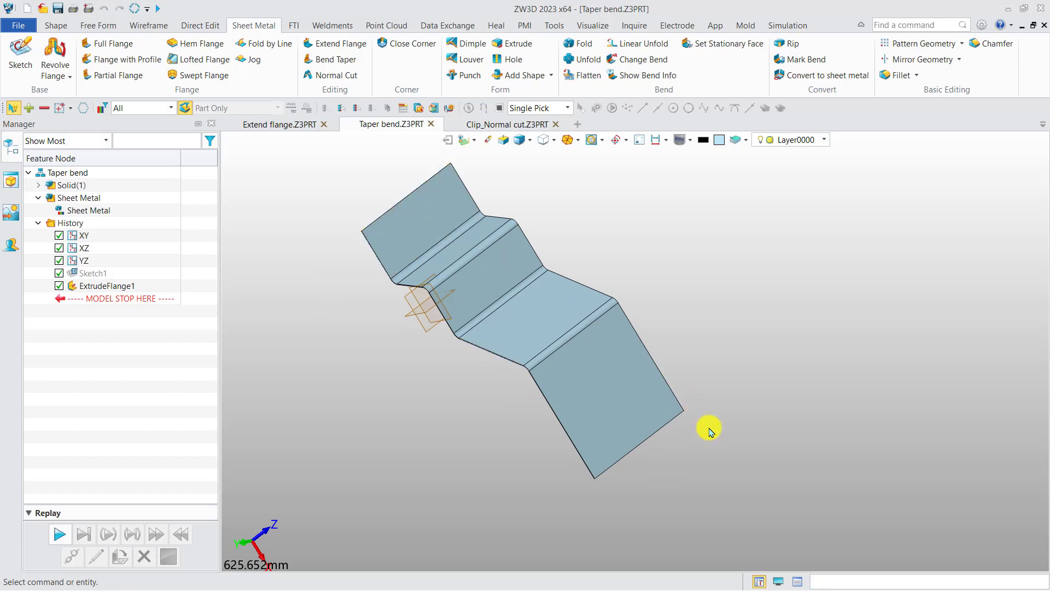
left_click(320, 62)
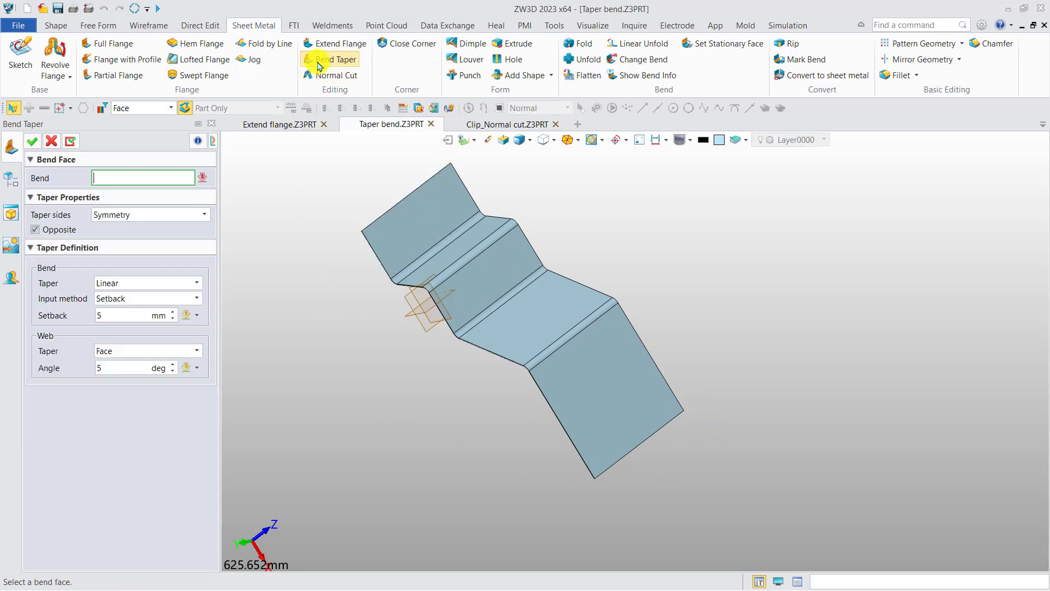
middle_click_drag(383, 356, 510, 543)
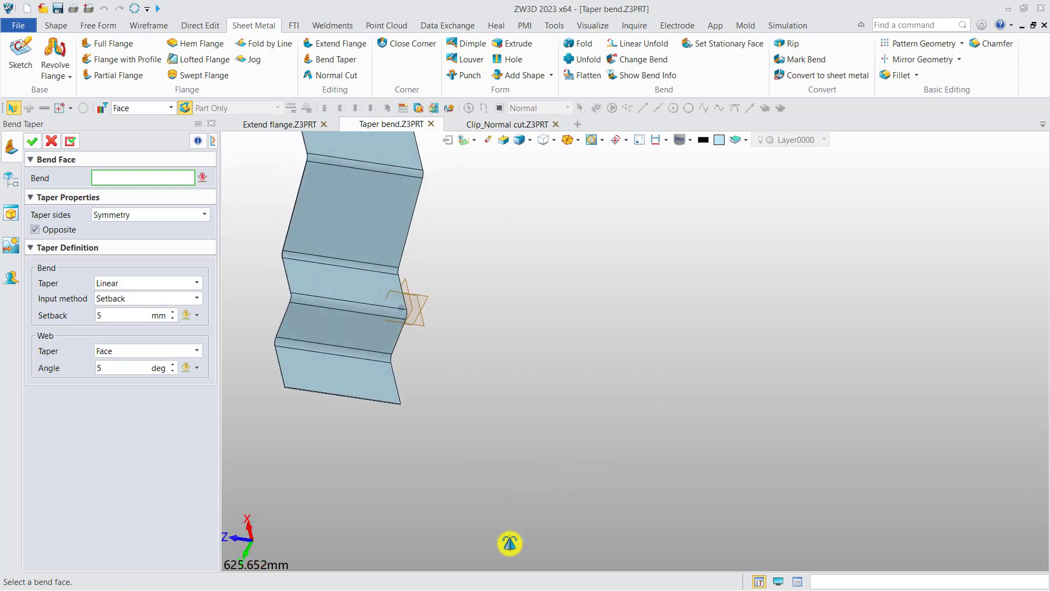
left_click(300, 352)
middle_click_drag(370, 352, 477, 340)
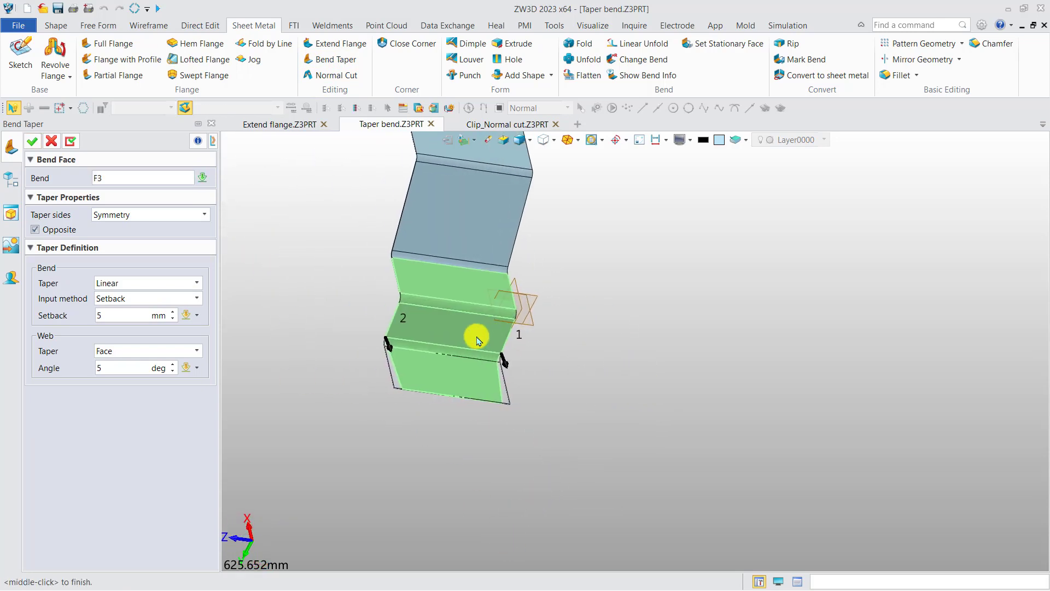
right_click_drag(477, 339, 440, 333)
scroll(397, 379, "up", 3)
mouse_move(398, 379)
right_mouse_down()
mouse_move(448, 396)
mouse_move(388, 370)
right_mouse_up()
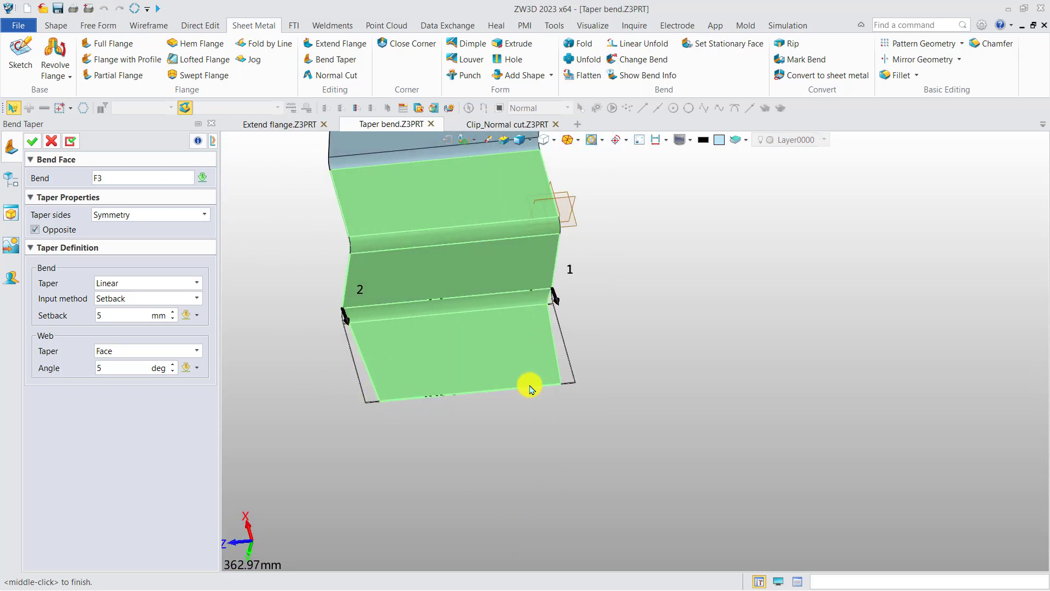
Step: Try tapering only side 1 and only side 2 of the bend, and restore the Symmetry option
left_click(159, 219)
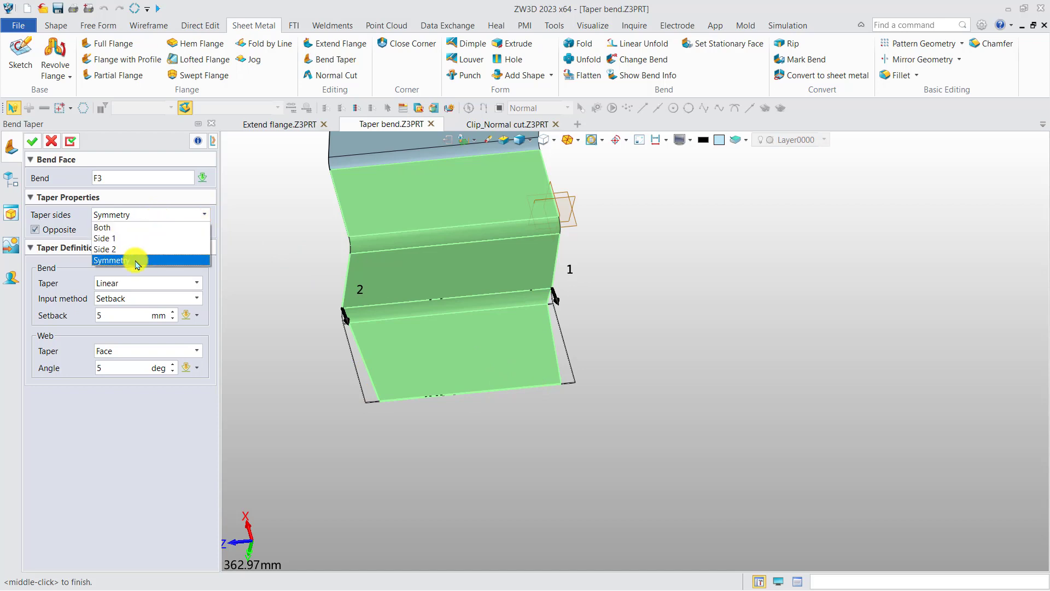
left_click(135, 239)
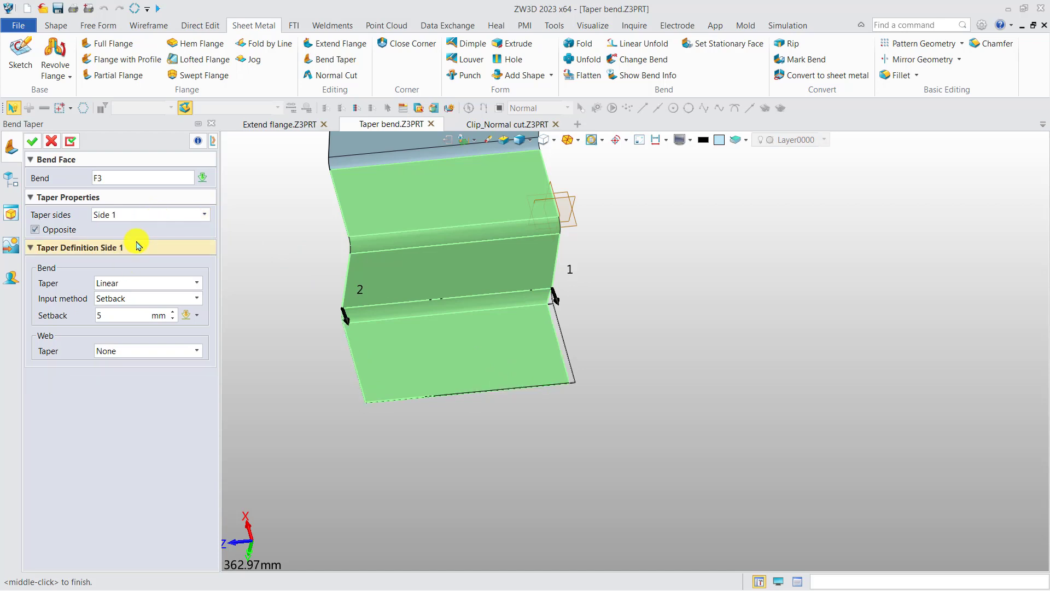
right_click_drag(551, 338, 542, 355)
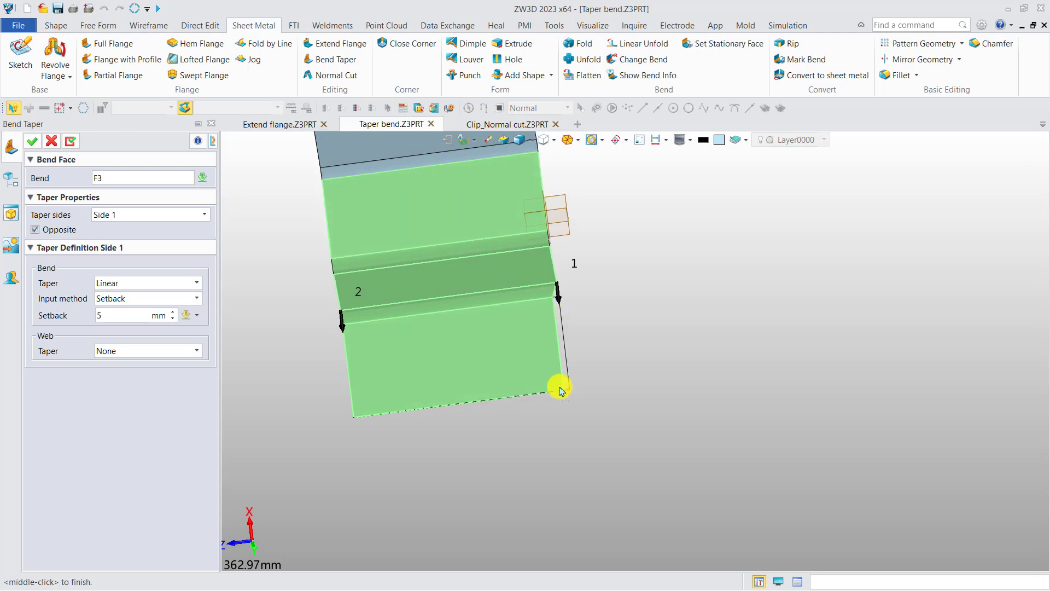
left_click(184, 218)
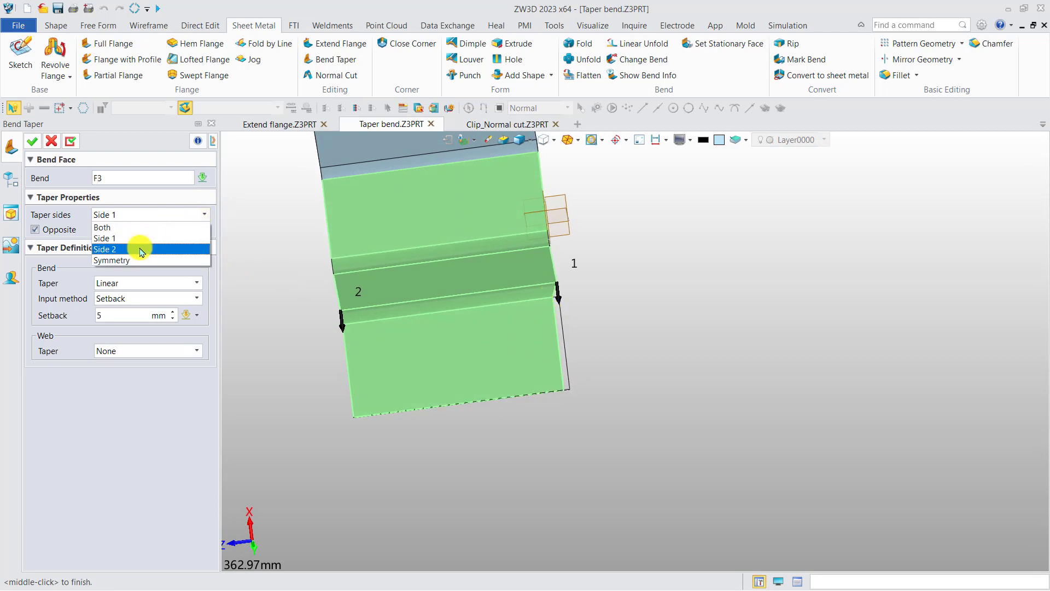
left_click(141, 236)
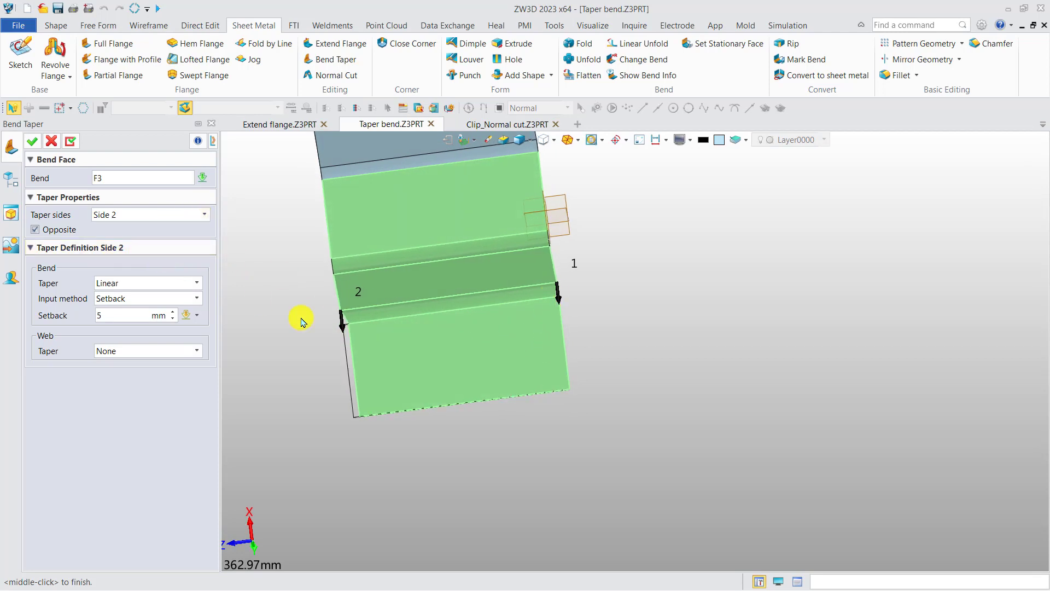
left_click(167, 215)
left_click(136, 261)
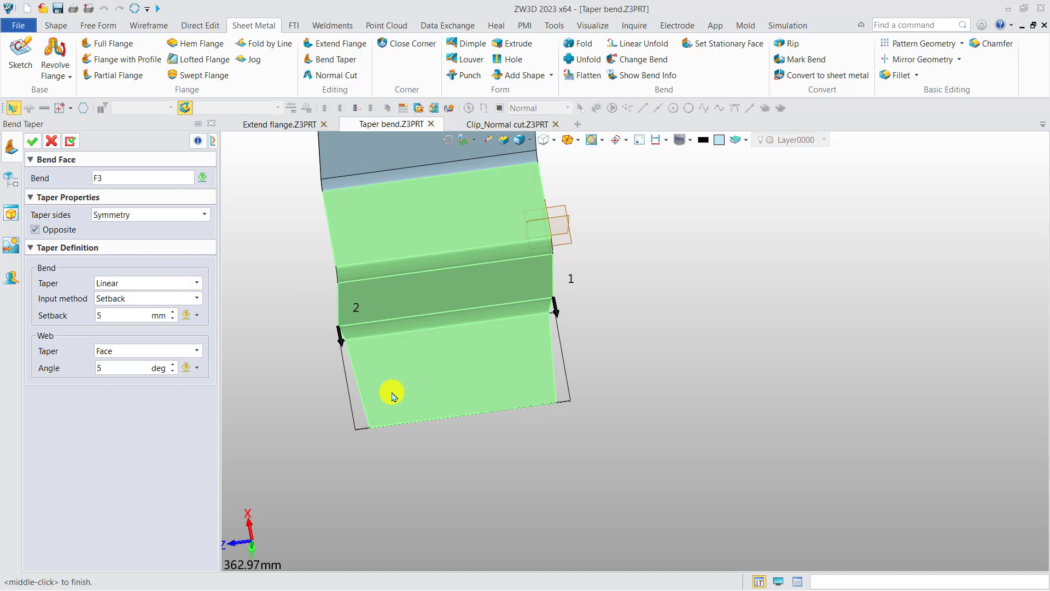
Step: Turn off Opposite for the symmetric 5 mm setback taper and apply the Bend Taper
left_click(56, 232)
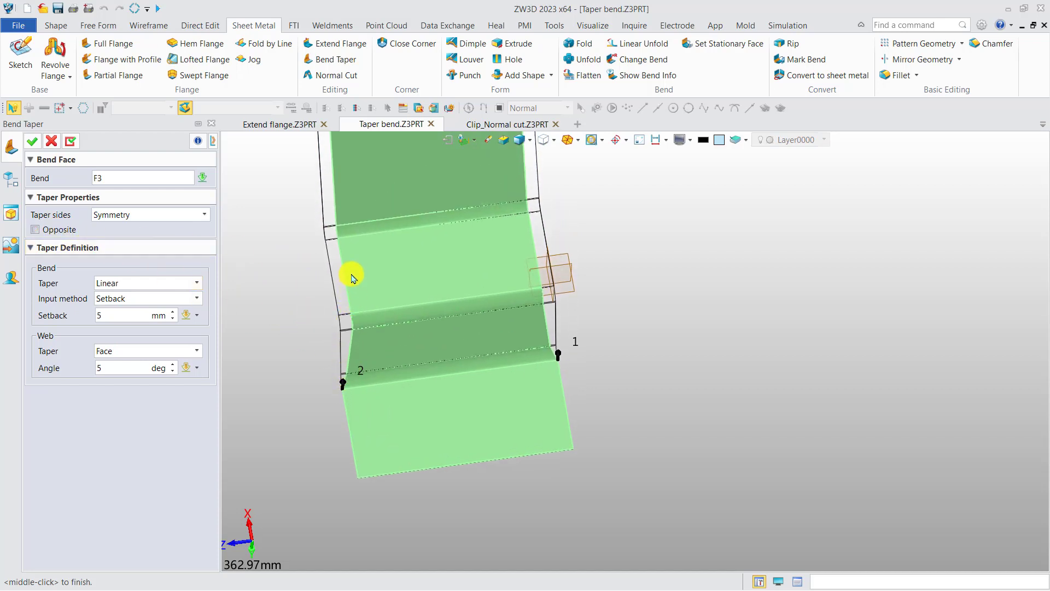
scroll(328, 344, "up", 3)
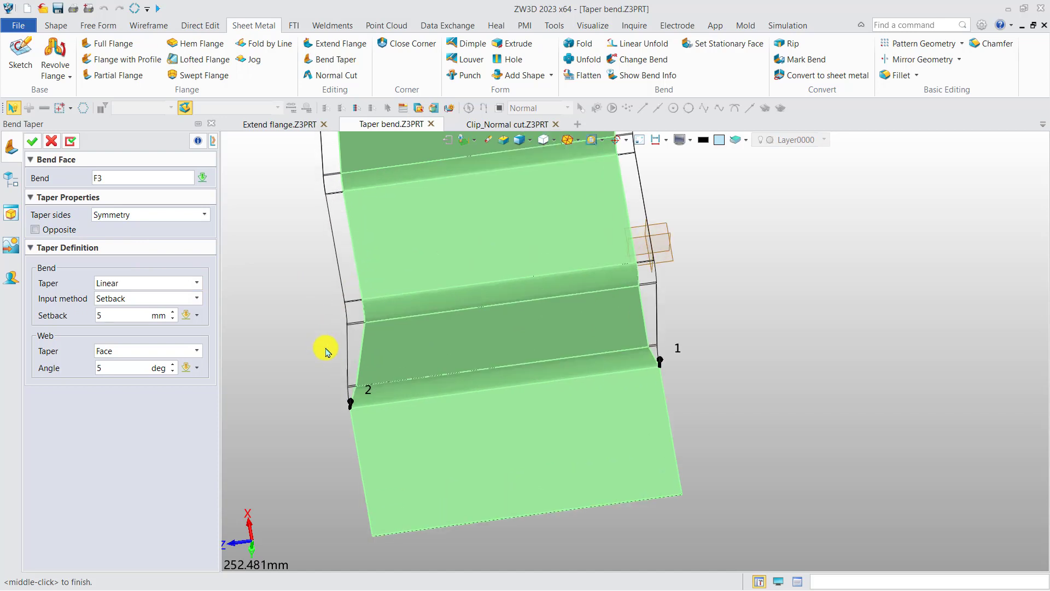
scroll(320, 310, "up", 10)
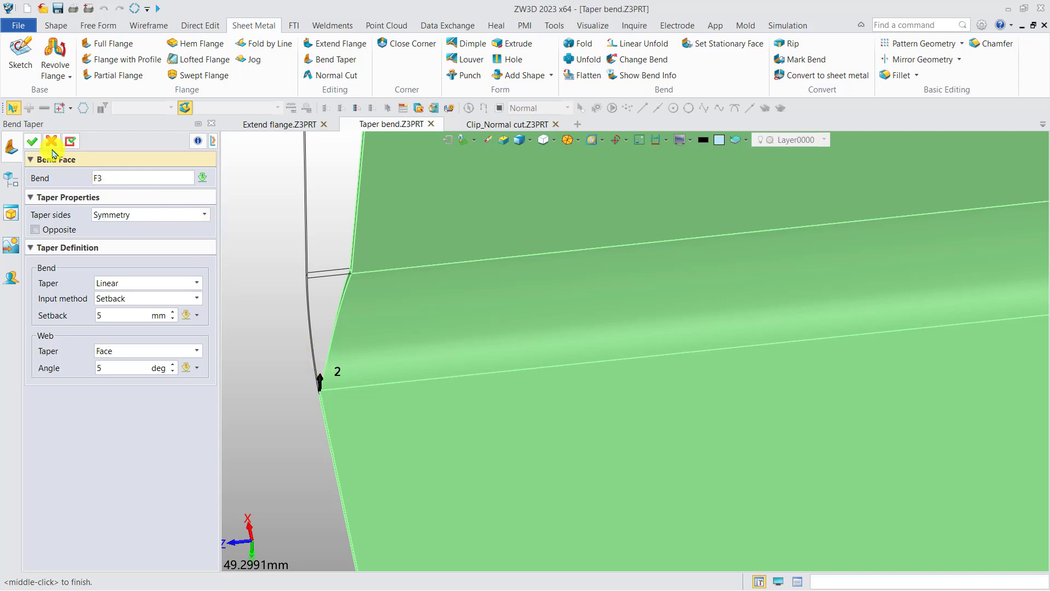
left_click(32, 141)
Step: Unfold the sheet metal shape, keeping the end flange face stationary
left_click(586, 58)
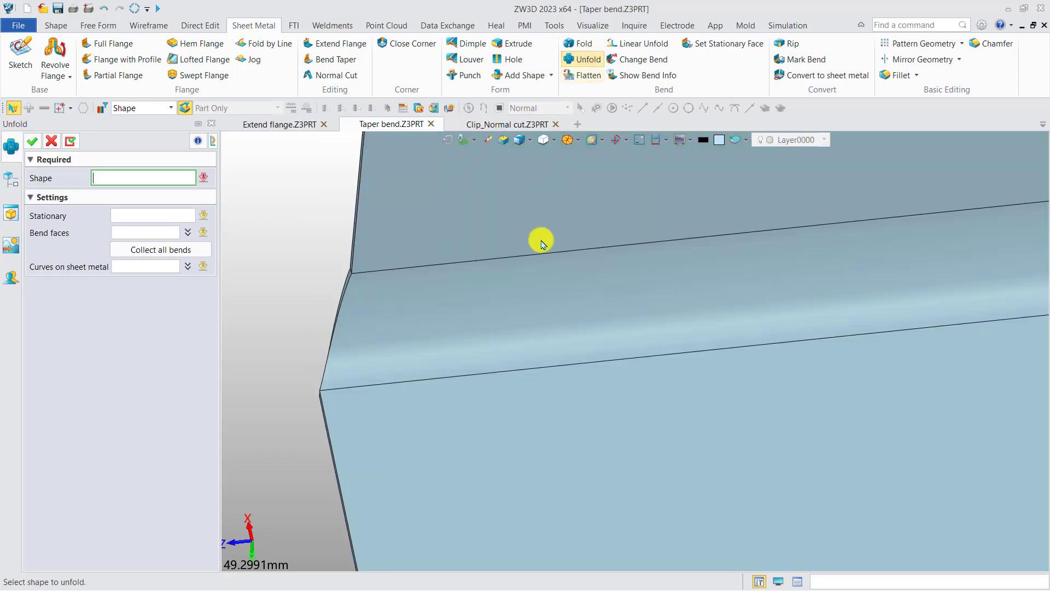
left_click(168, 217)
left_click(493, 446)
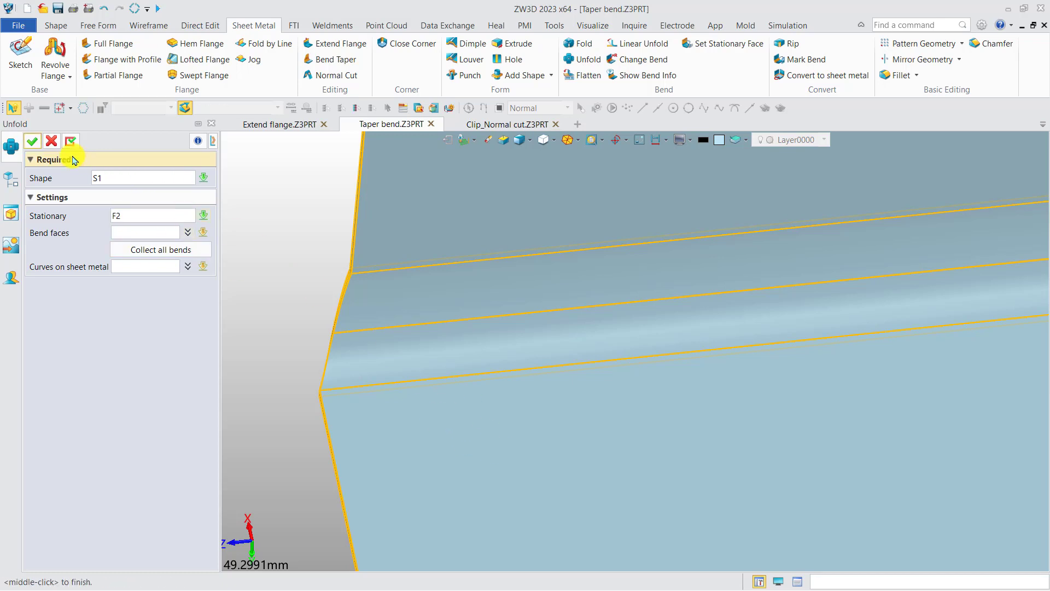
left_click(32, 141)
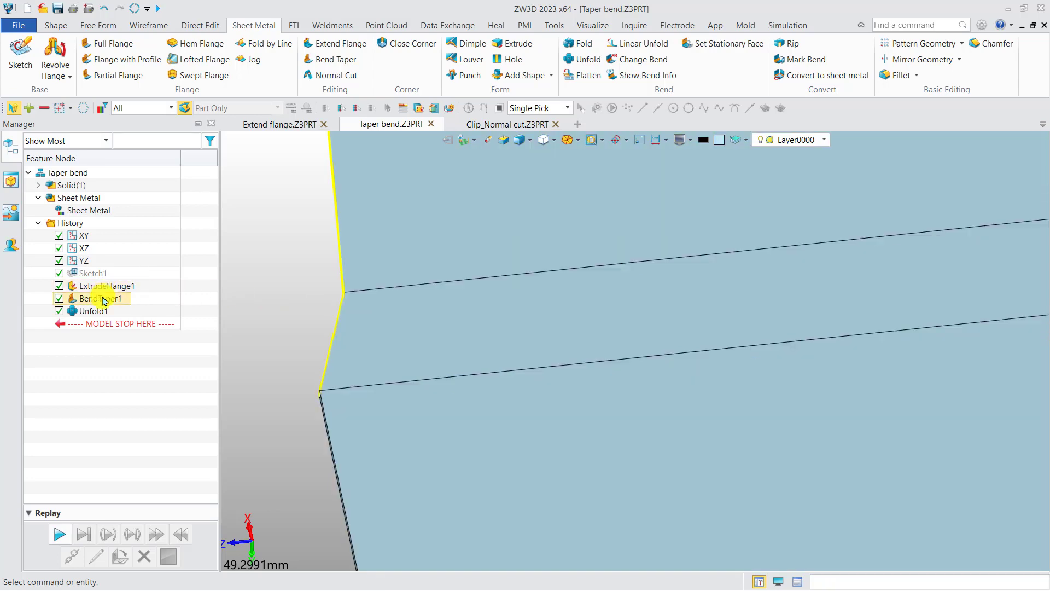
Step: Change the applied bend taper from Linear to Tangent and inspect the unfolded bend edge
double_click(103, 300)
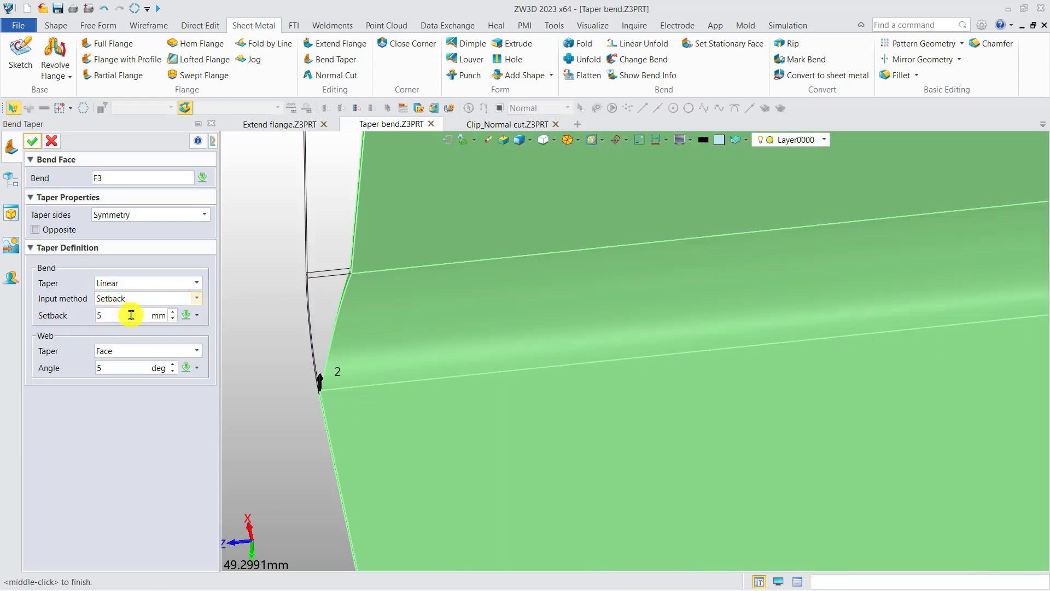
left_click(117, 283)
left_click(122, 306)
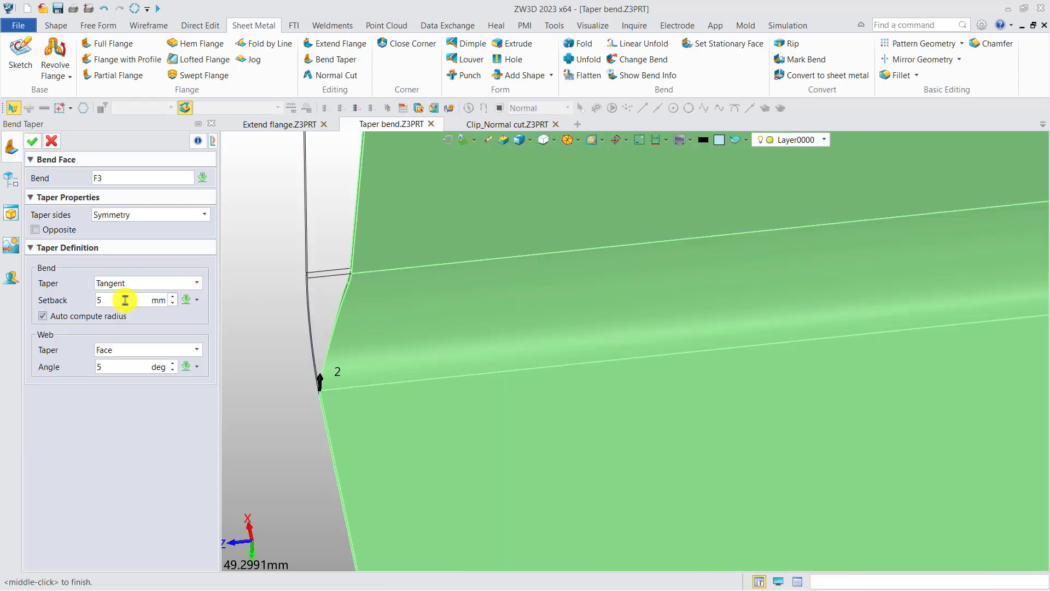
left_click(32, 141)
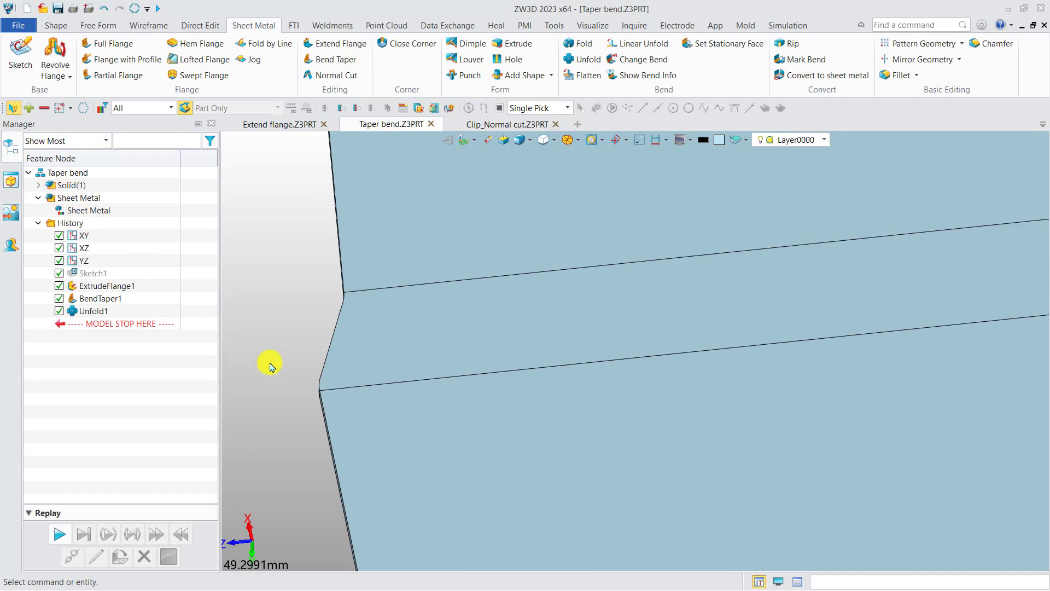
scroll(345, 363, "up", 3)
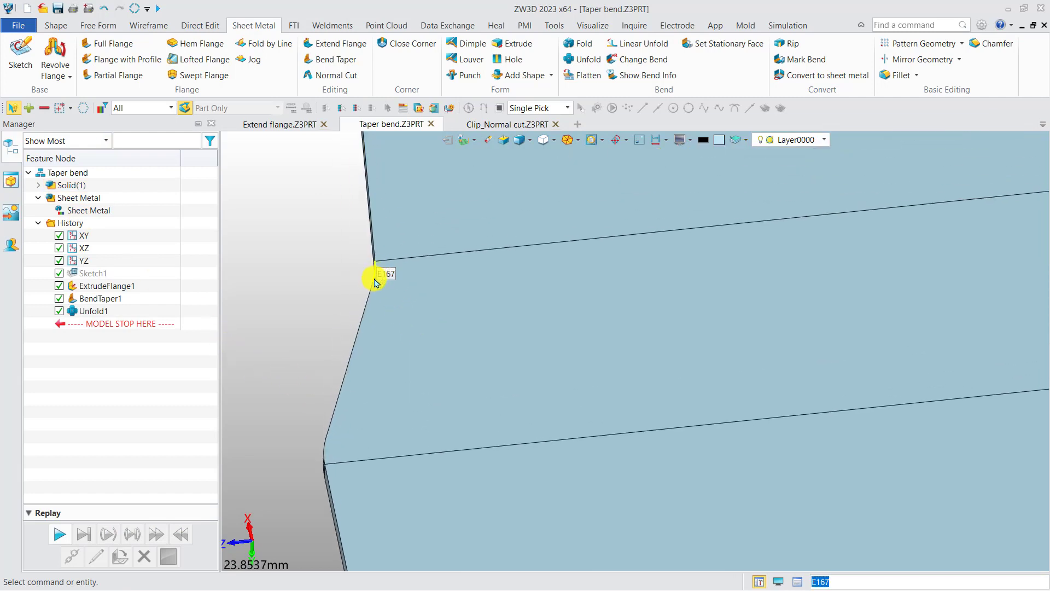
Step: Reopen the bend taper for editing, try a larger setback, and set it back to 5 mm
double_click(103, 298)
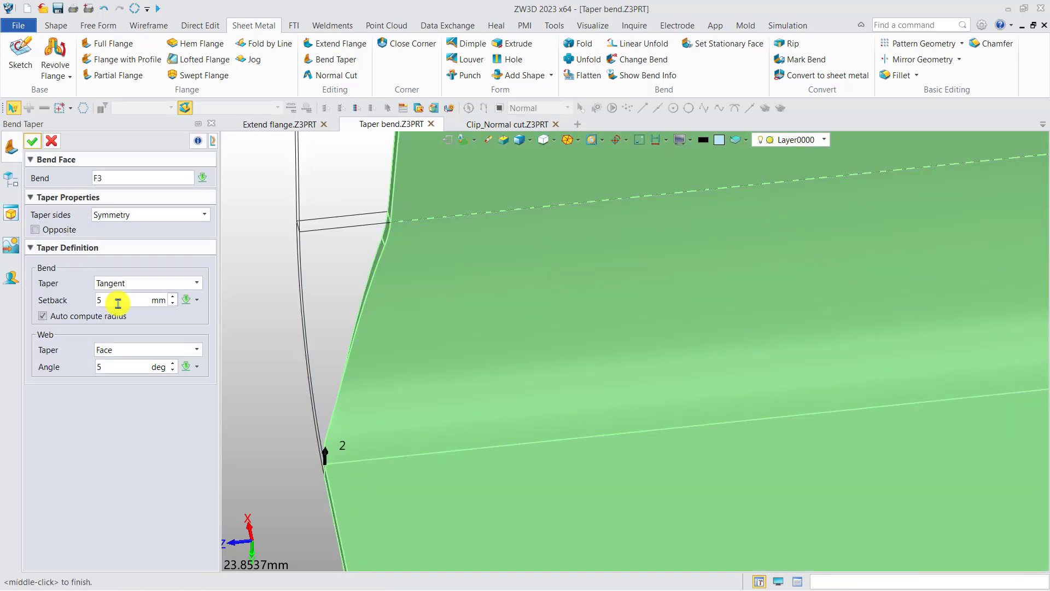
middle_click_drag(281, 415, 279, 363)
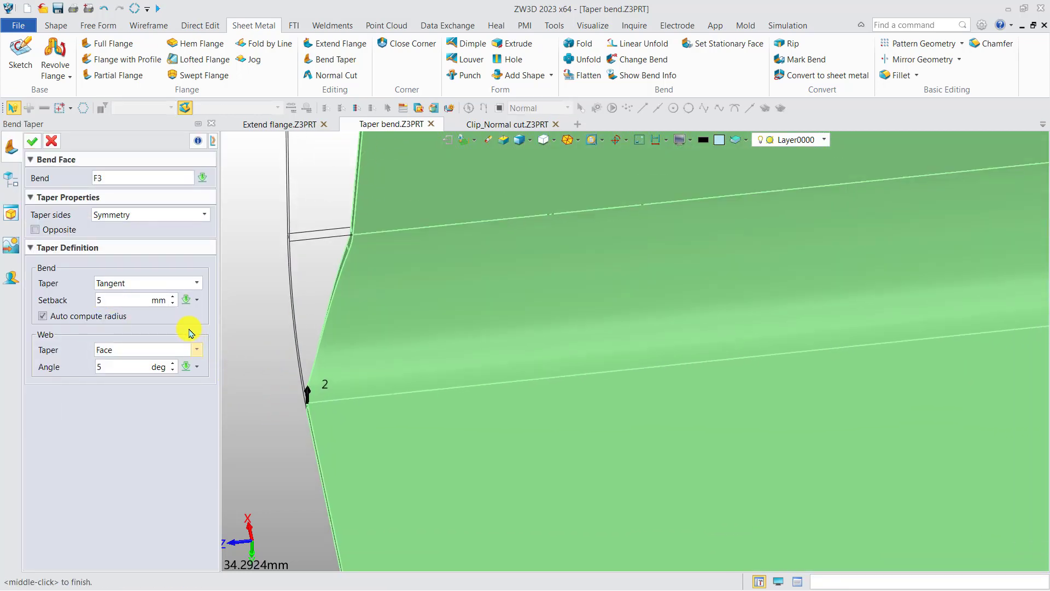
left_click(128, 303)
scroll(306, 363, "down", 4)
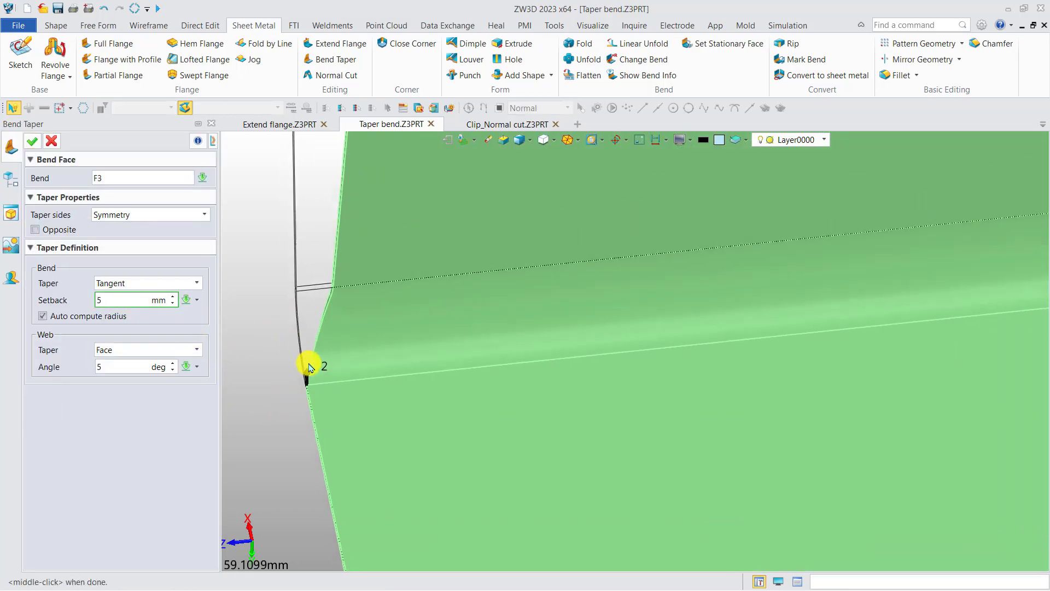
scroll(294, 367, "down", 2)
middle_click_drag(294, 367, 302, 407)
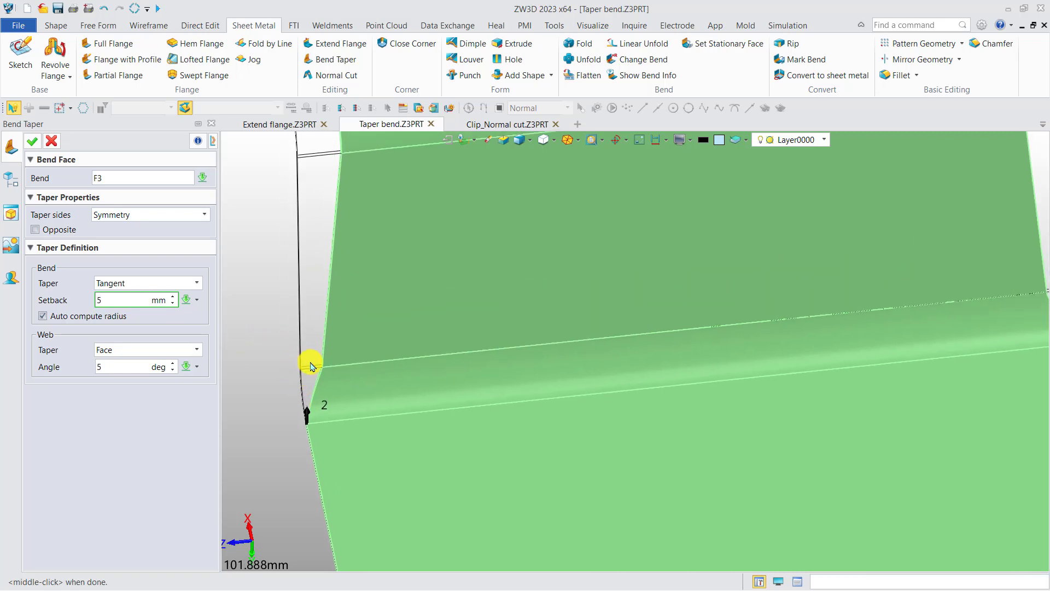
scroll(326, 364, "up", 3)
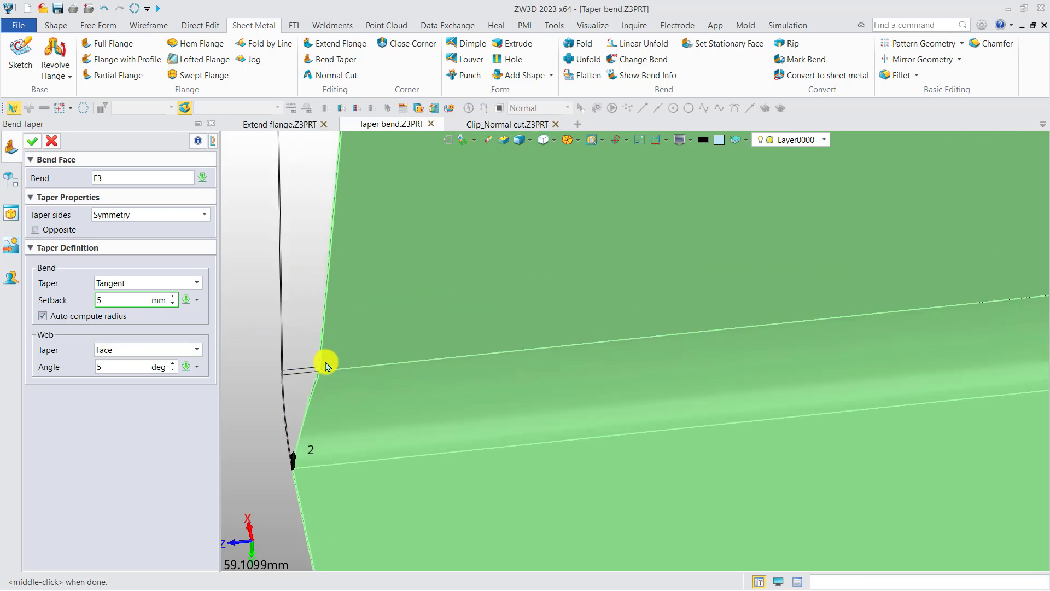
scroll(326, 364, "up", 1)
scroll(124, 303, "up", 5)
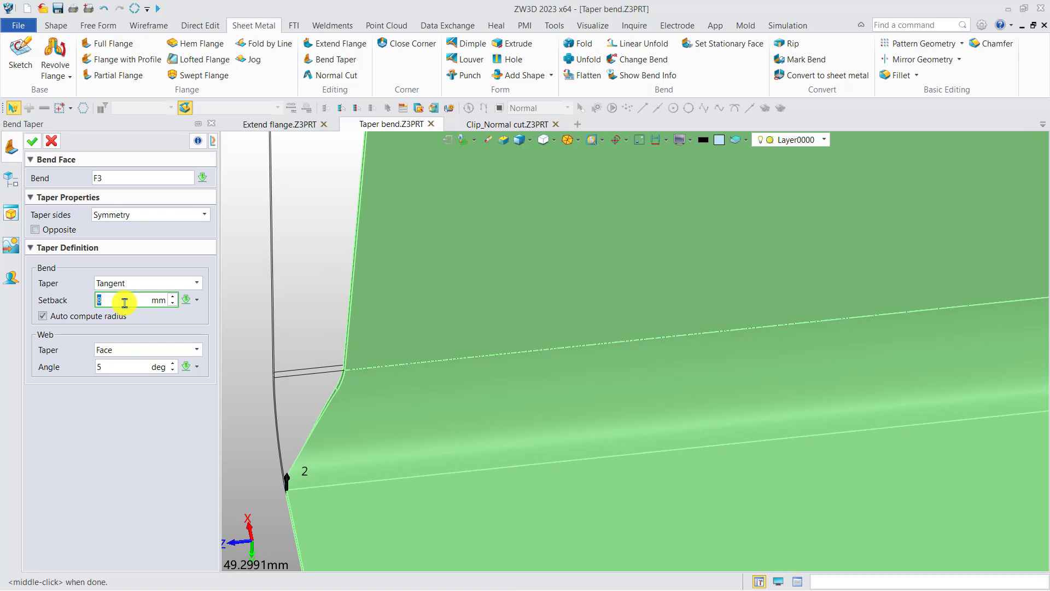
scroll(125, 303, "down", 4)
scroll(124, 303, "down", 1)
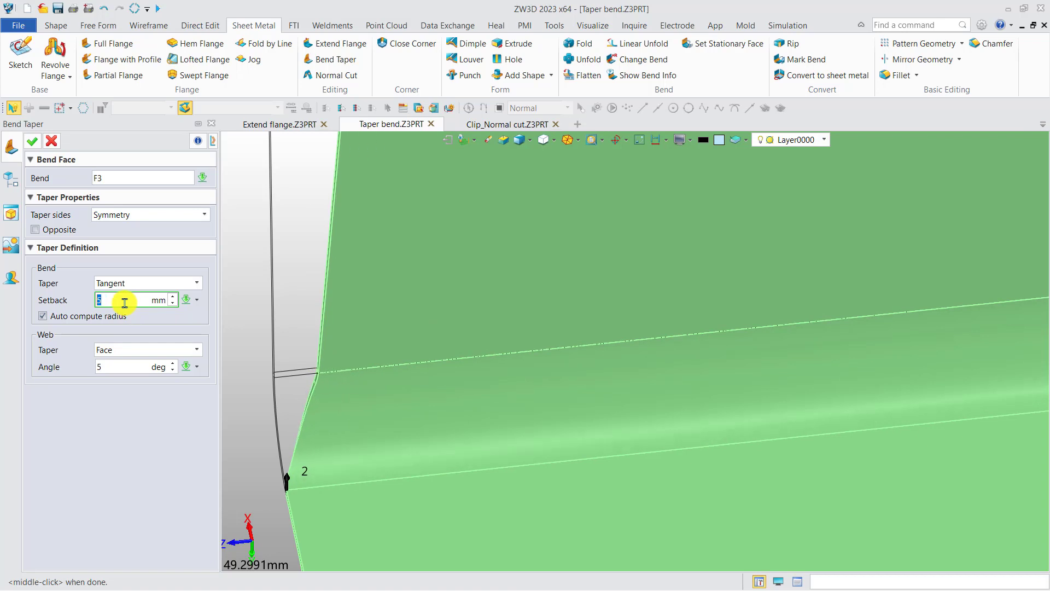
Step: Switch the bend taper to Linear with the Angle input method and set the angle to 15 degrees
left_click(136, 282)
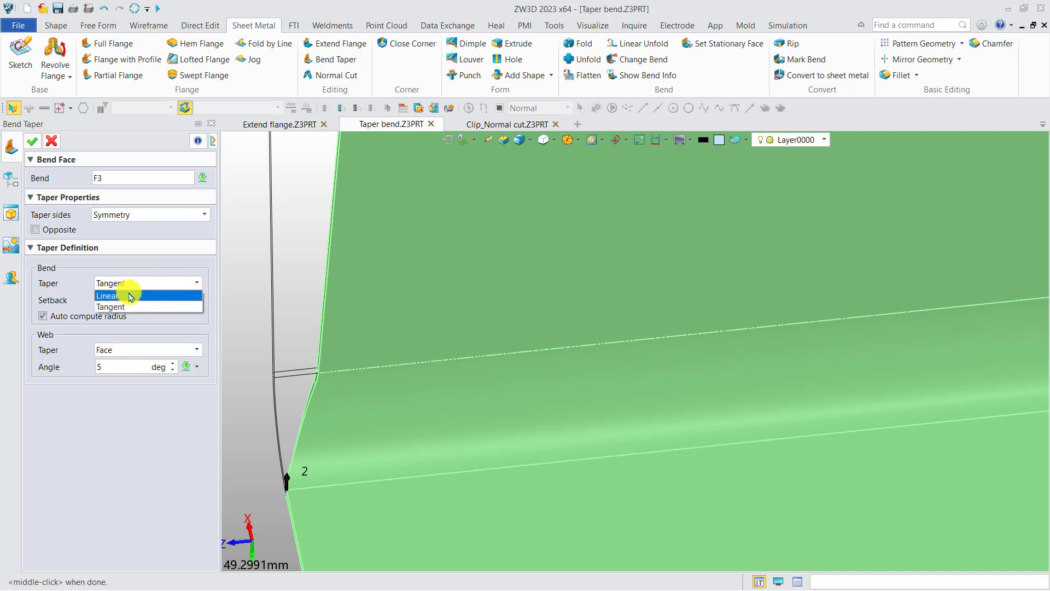
left_click(131, 296)
left_click(127, 298)
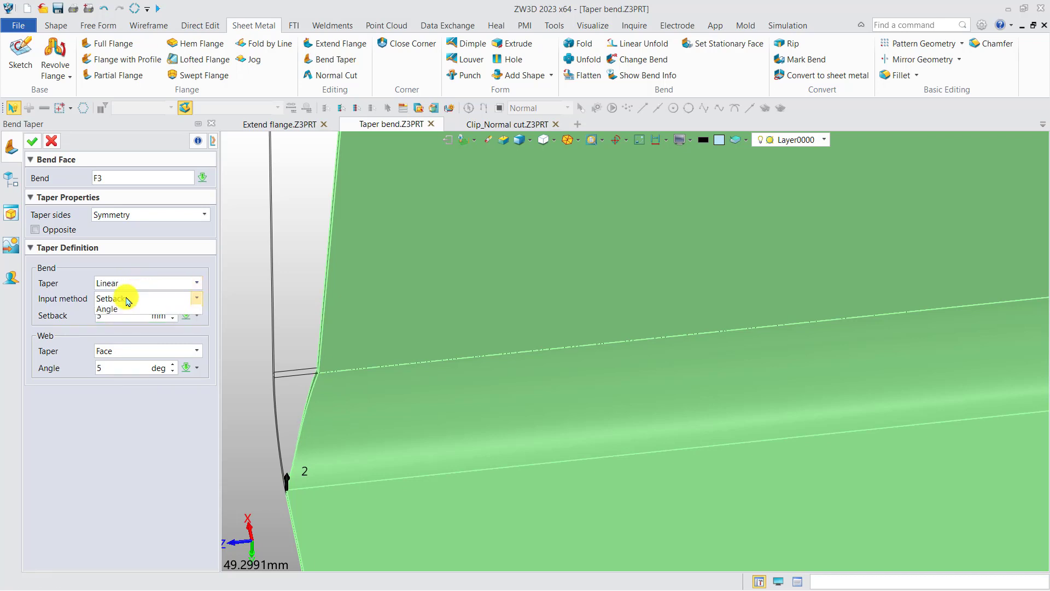
left_click(122, 322)
left_click(118, 316)
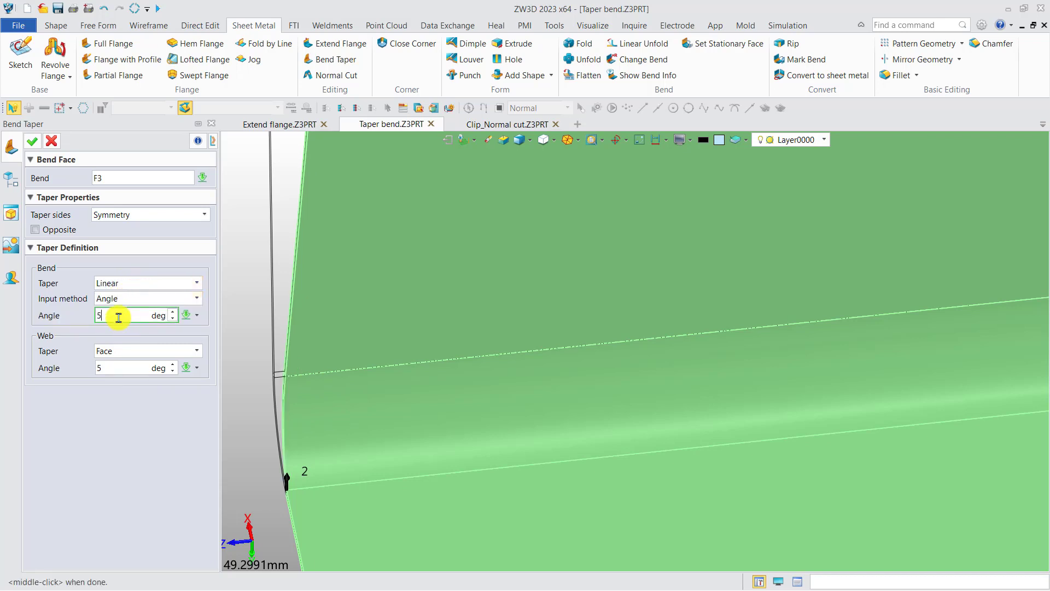
scroll(118, 317, "up", 8)
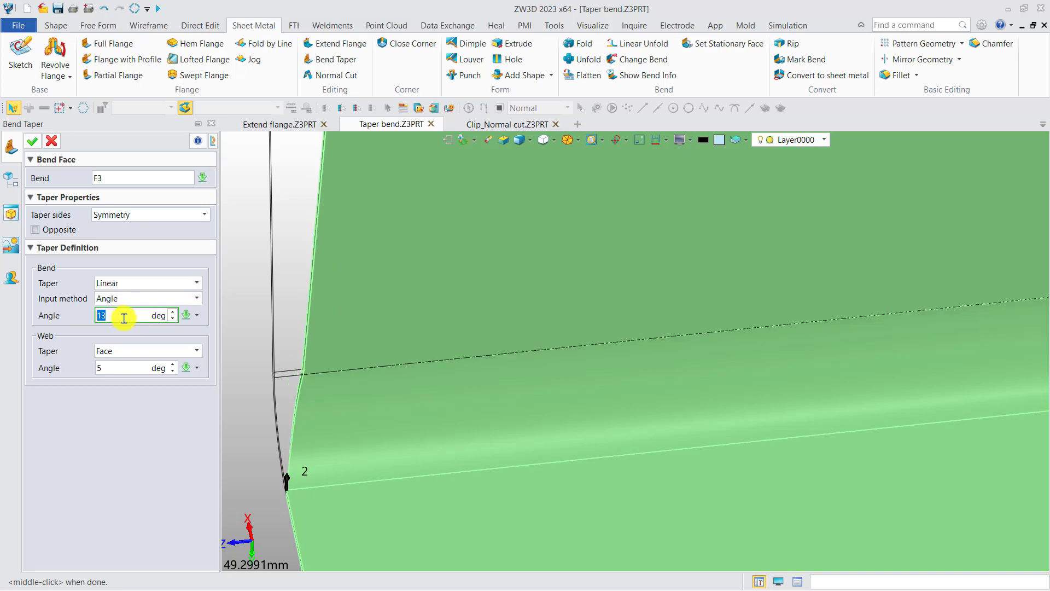
scroll(124, 318, "up", 2)
scroll(462, 370, "down", 2)
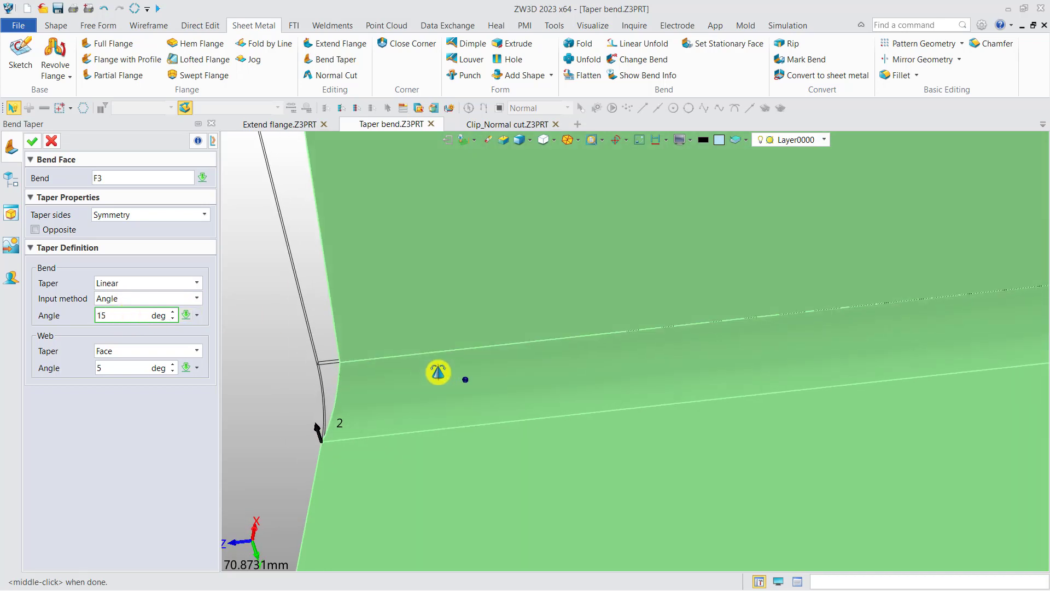
scroll(579, 352, "down", 4)
mouse_move(541, 344)
right_mouse_down()
mouse_move(575, 333)
mouse_move(543, 349)
right_mouse_up()
scroll(282, 398, "up", 4)
scroll(383, 398, "up", 2)
middle_click_drag(386, 392, 297, 354)
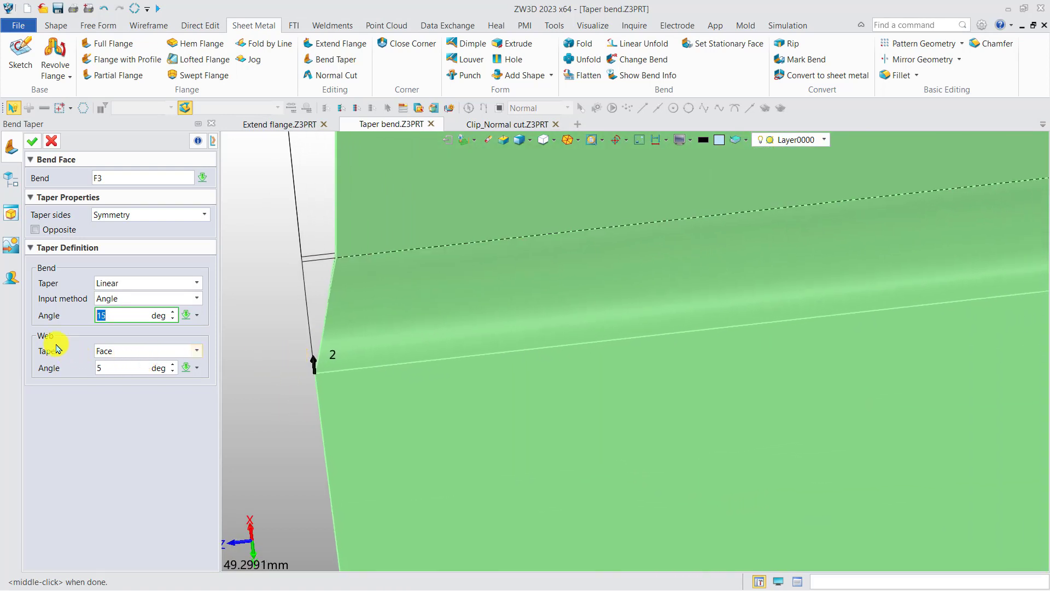
Step: Try the web taper as None, examine the side 2 bend corner in an aligned view, and restore the web taper to Face
left_click(132, 356)
left_click(132, 365)
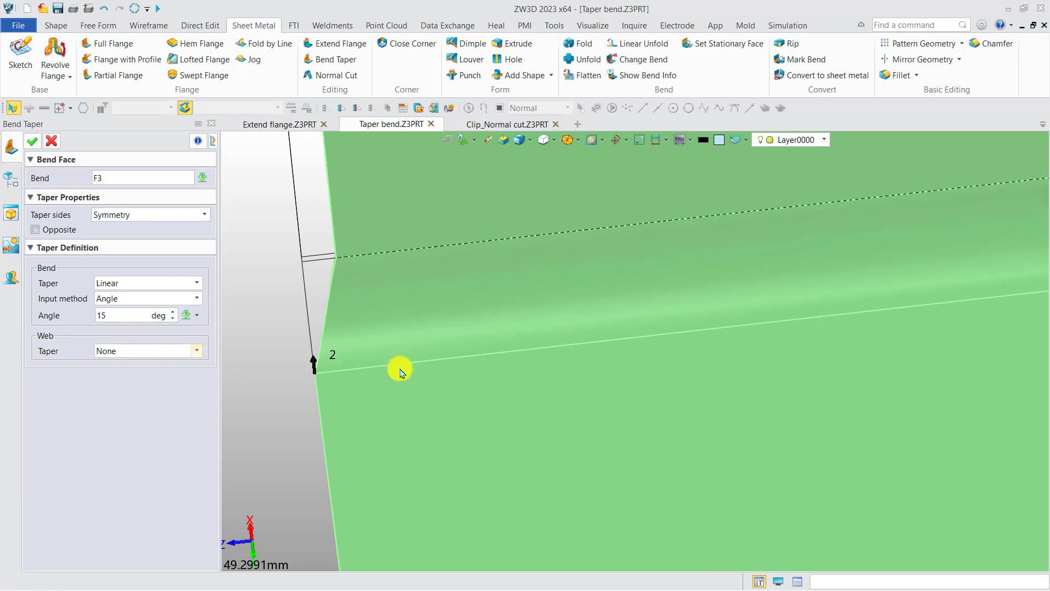
scroll(401, 368, "down", 12)
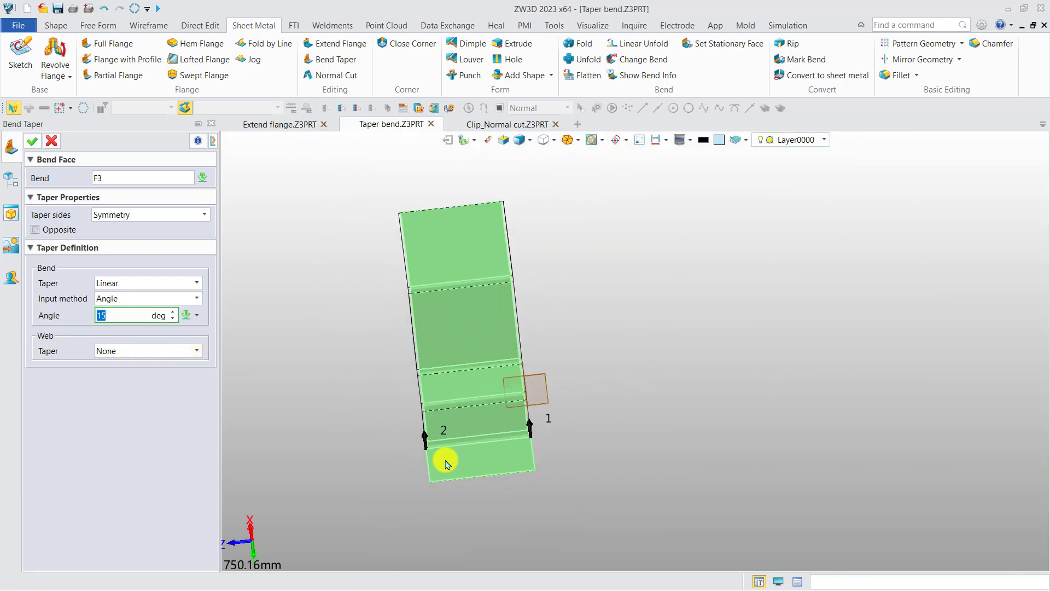
key("F8")
scroll(415, 438, "up", 9)
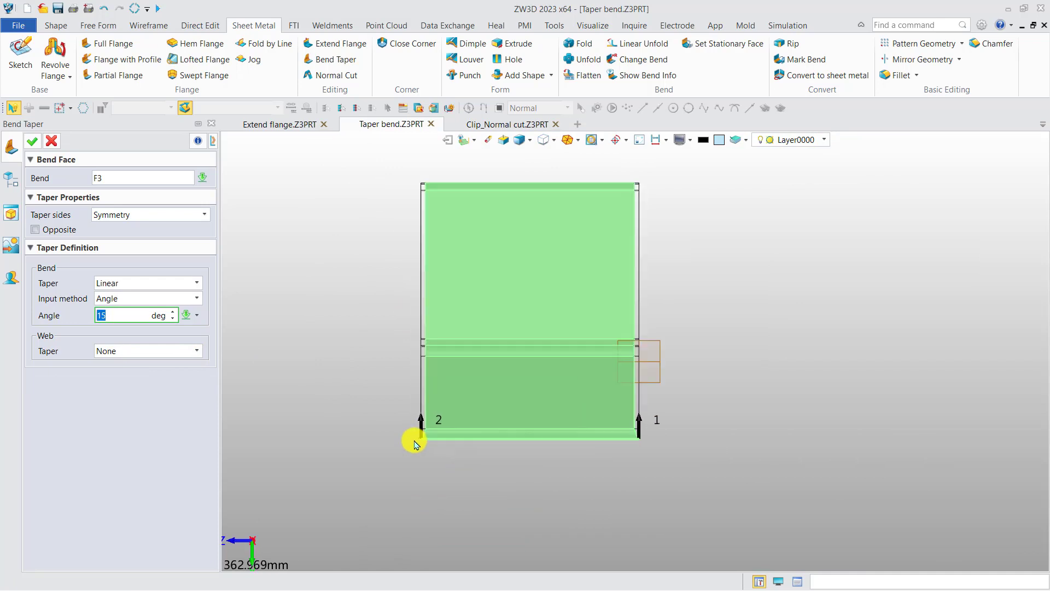
scroll(436, 443, "up", 4)
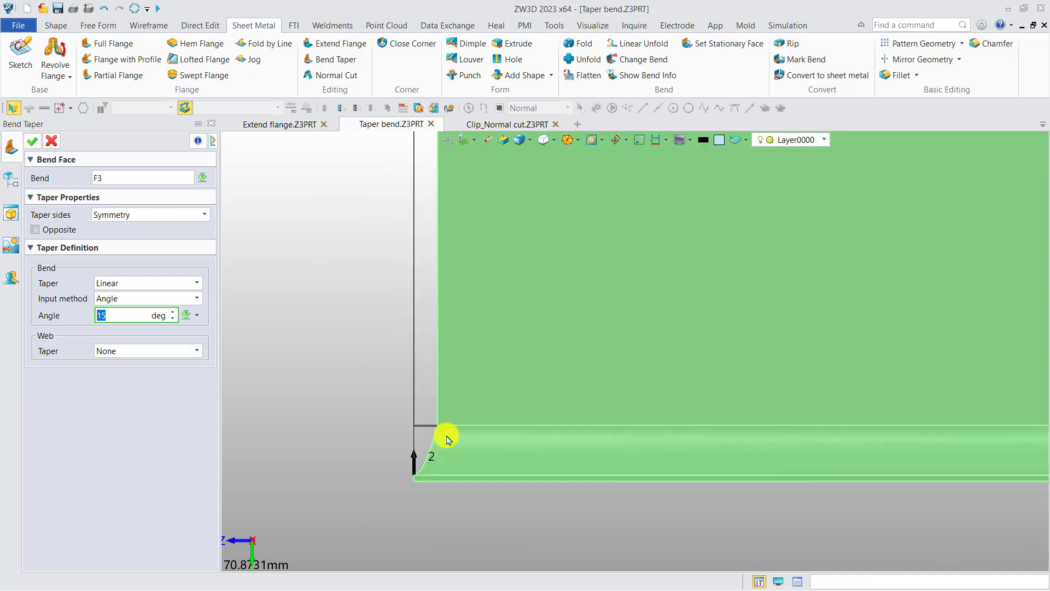
scroll(439, 425, "down", 4)
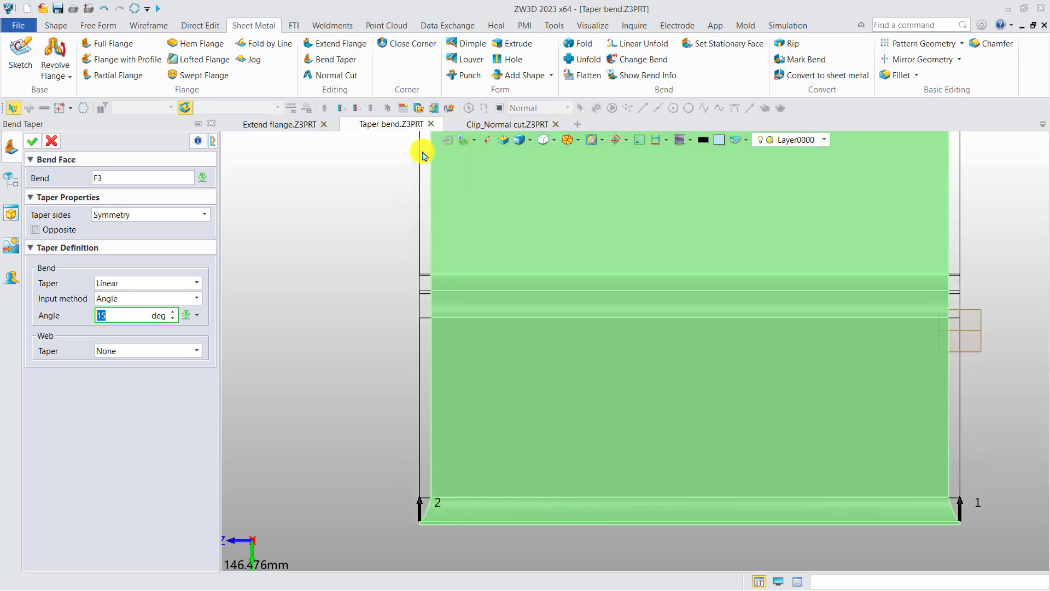
left_click(148, 352)
left_click(136, 370)
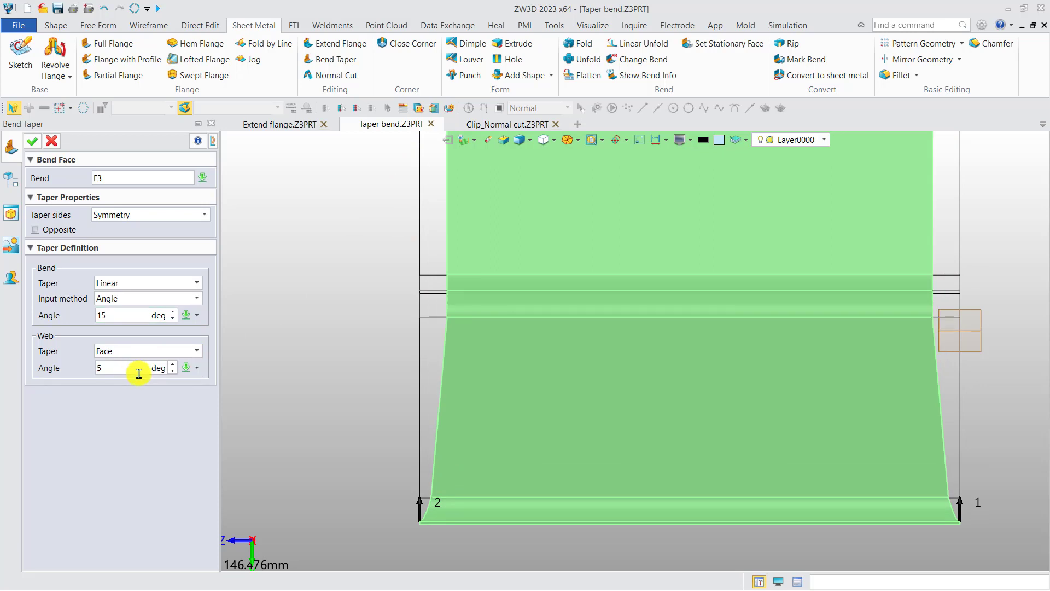
Step: Examine the preview of the Face web taper along the whole part, from the bend to the far faces
middle_click_drag(441, 481, 410, 548)
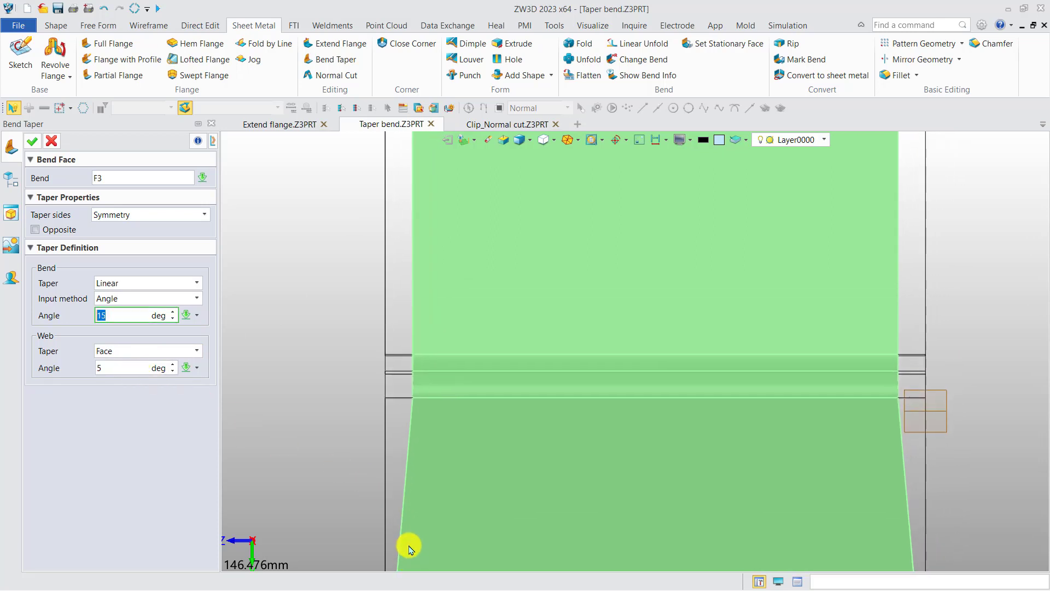
scroll(416, 533, "down", 2)
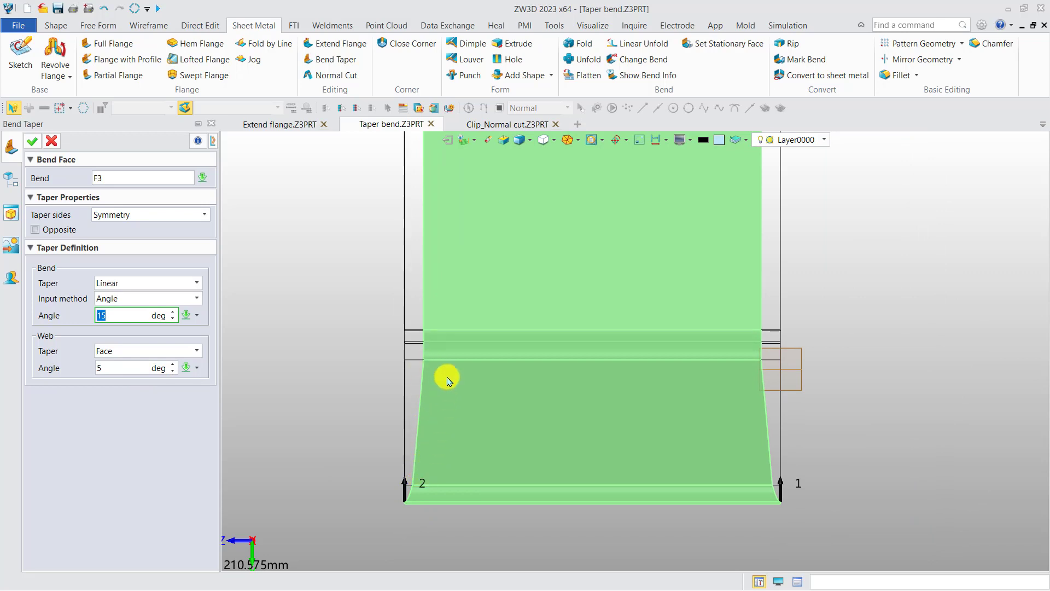
middle_click_drag(511, 406, 516, 514)
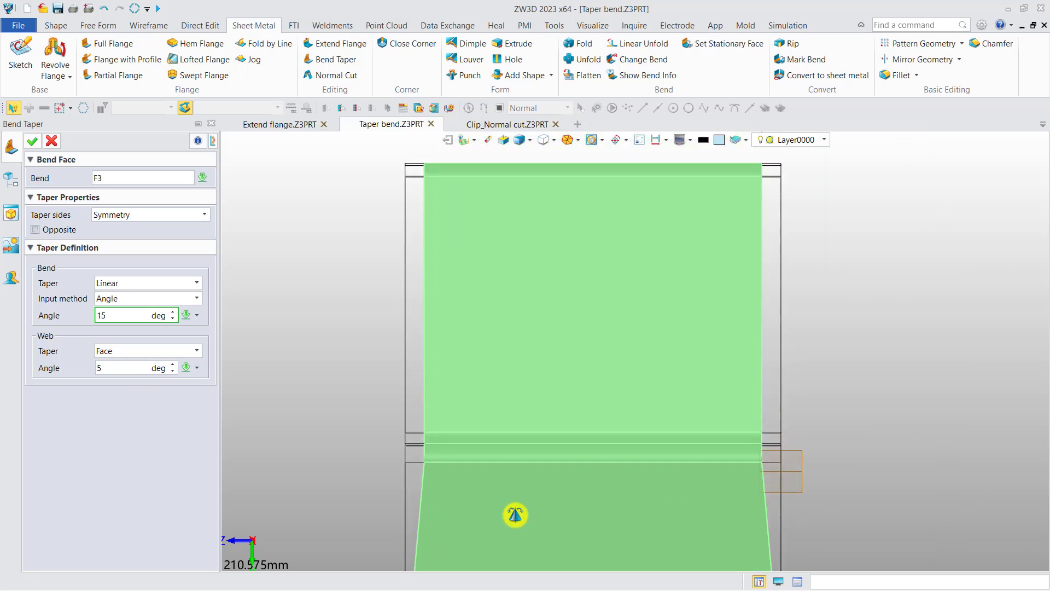
scroll(516, 514, "down", 1)
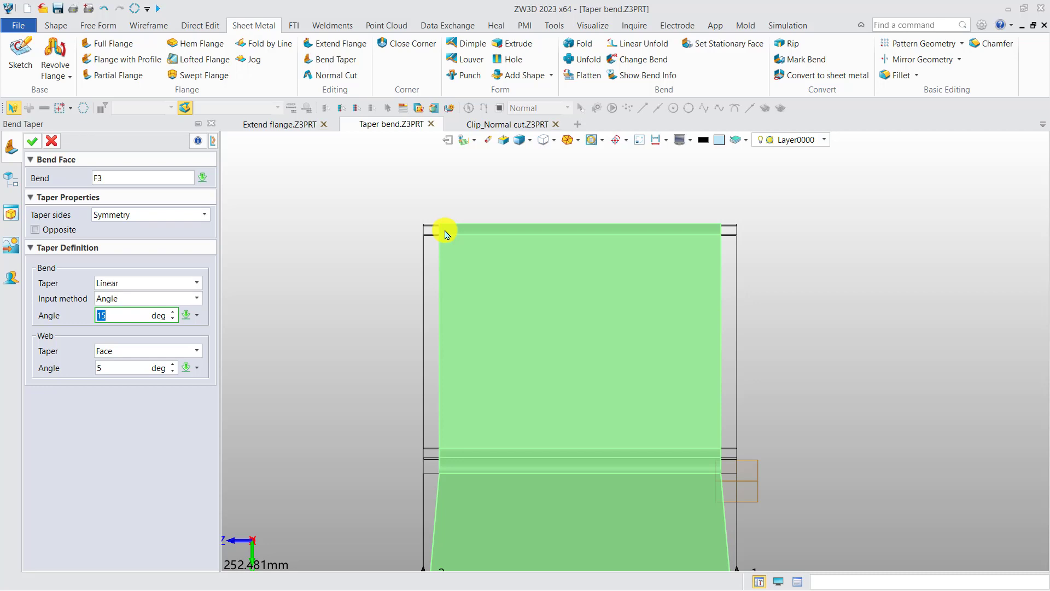
middle_click_drag(479, 469, 453, 367)
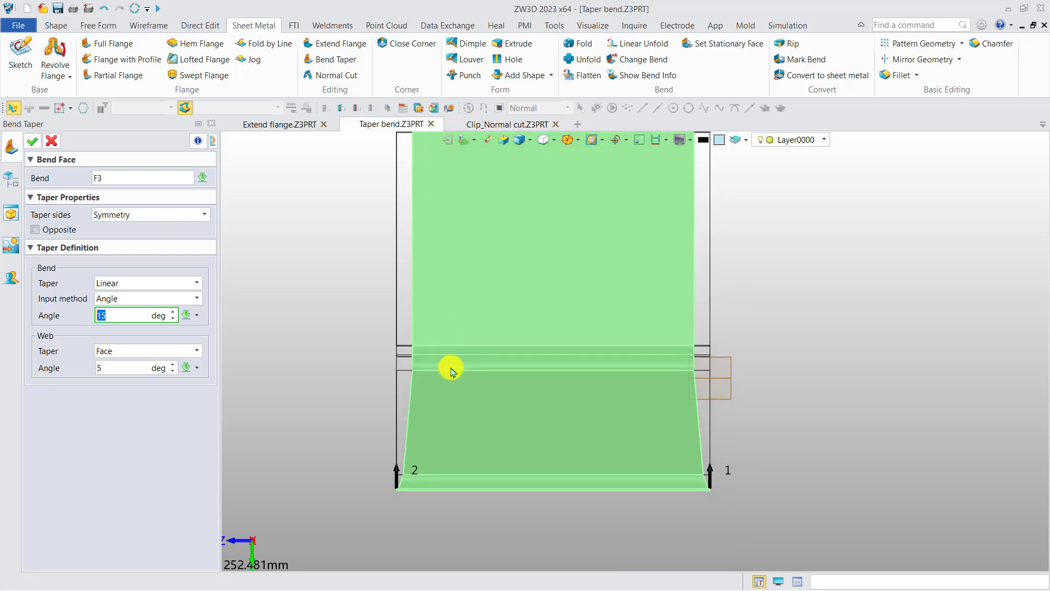
scroll(340, 377, "down", 3)
right_click_drag(347, 369, 368, 382)
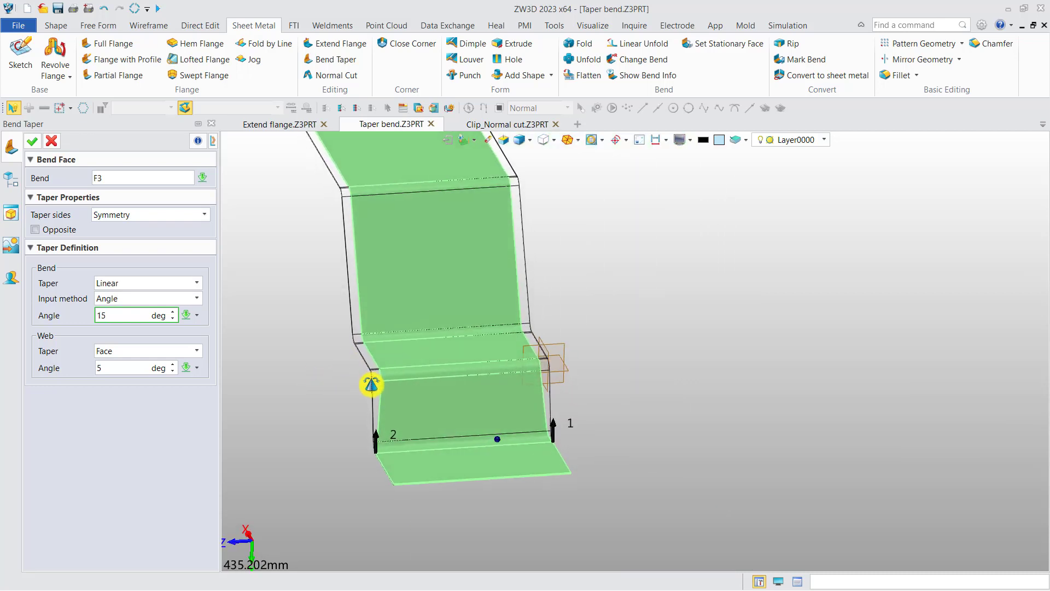
Step: Set the web taper to Face chain and inspect how the taper runs through all connected faces
left_click(135, 351)
left_click(126, 385)
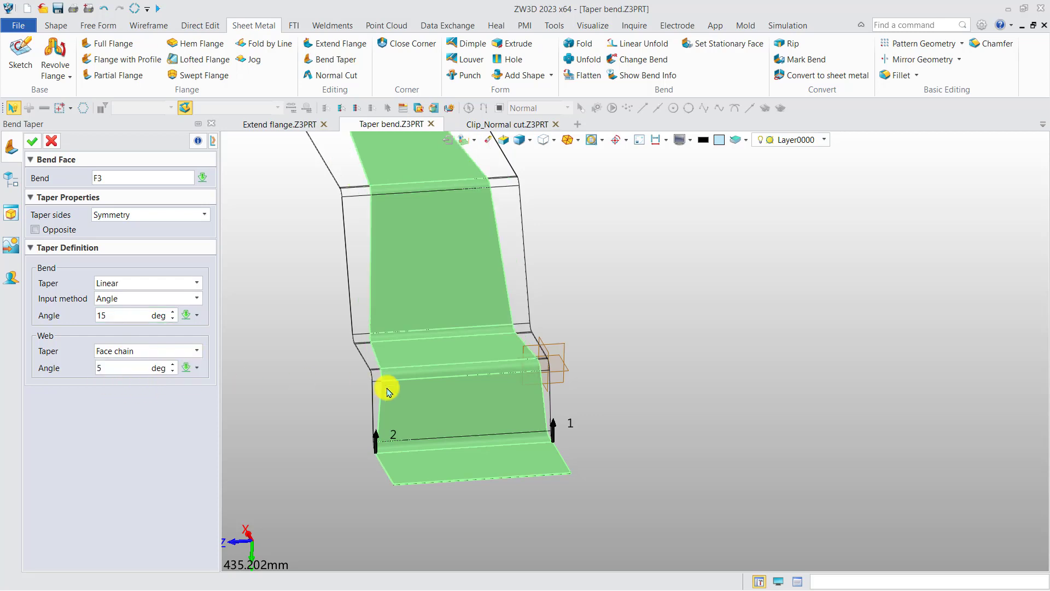
right_click_drag(382, 386, 387, 480)
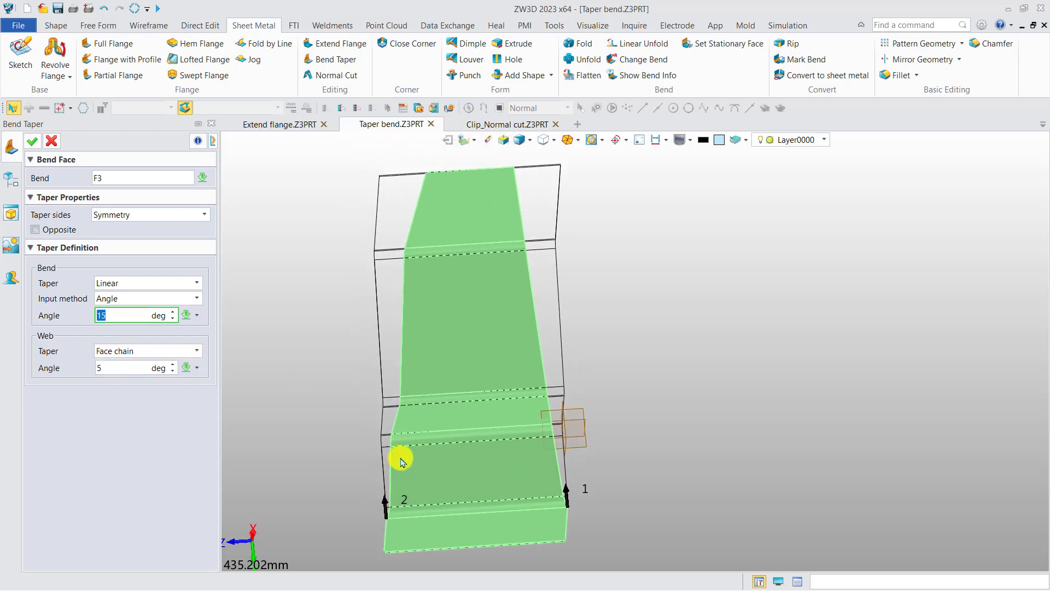
right_click_drag(435, 183, 469, 321)
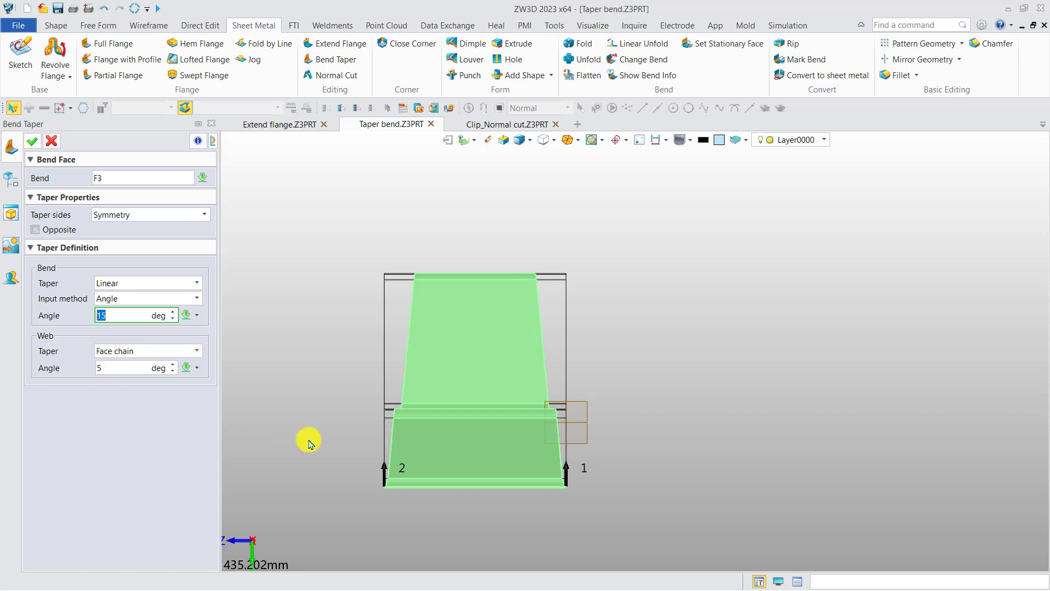
right_click_drag(307, 436, 309, 503)
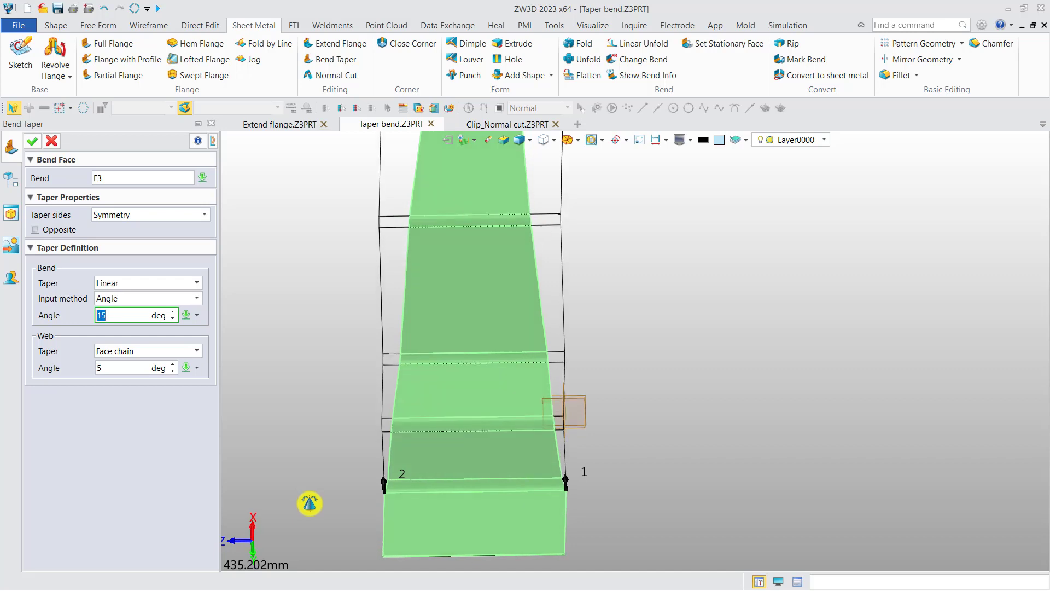
Step: Try web taper angles of 30 and 10 degrees on the face chain and view the preview
left_click(115, 368)
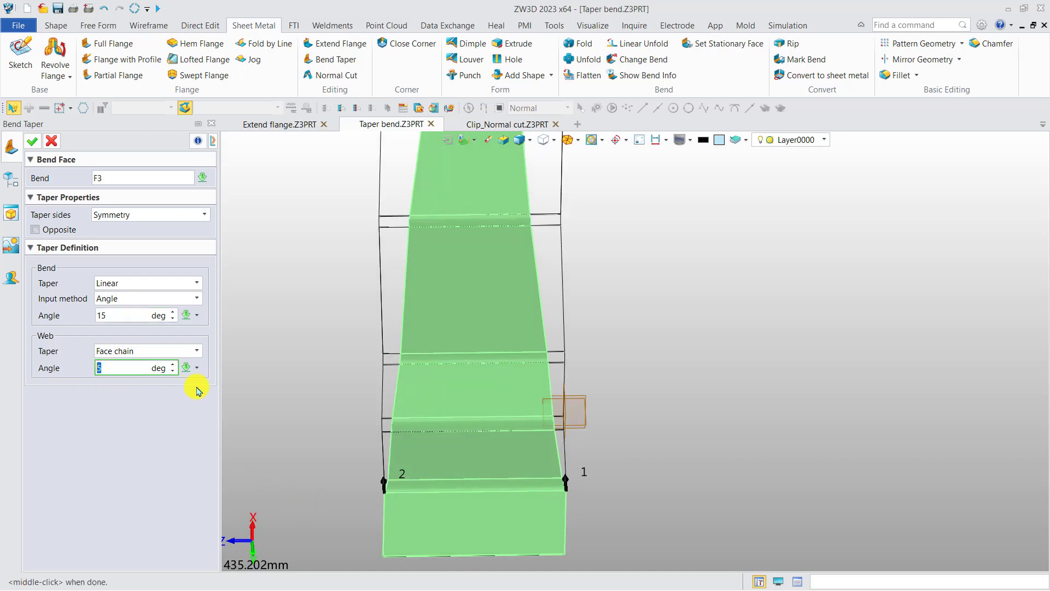
key("Return")
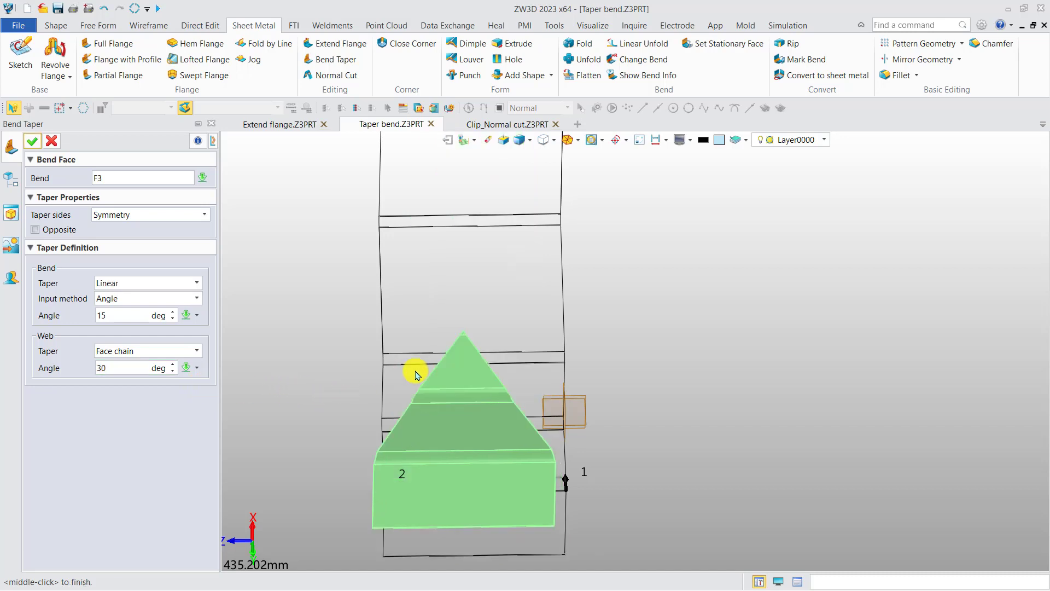
mouse_move(412, 370)
right_mouse_down()
mouse_move(459, 399)
mouse_move(413, 380)
mouse_move(422, 376)
right_mouse_up()
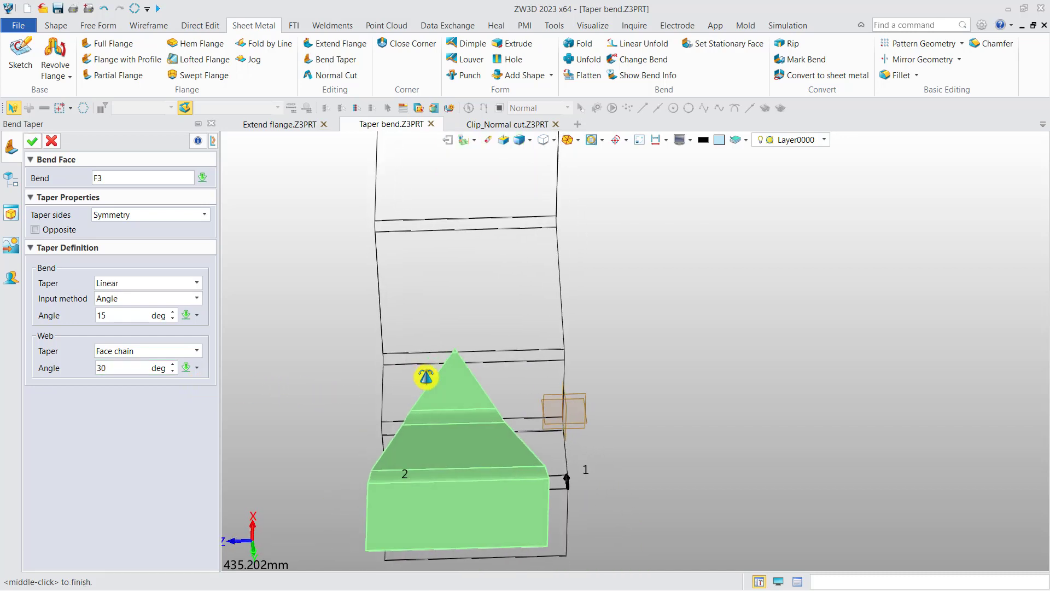
left_click(134, 368)
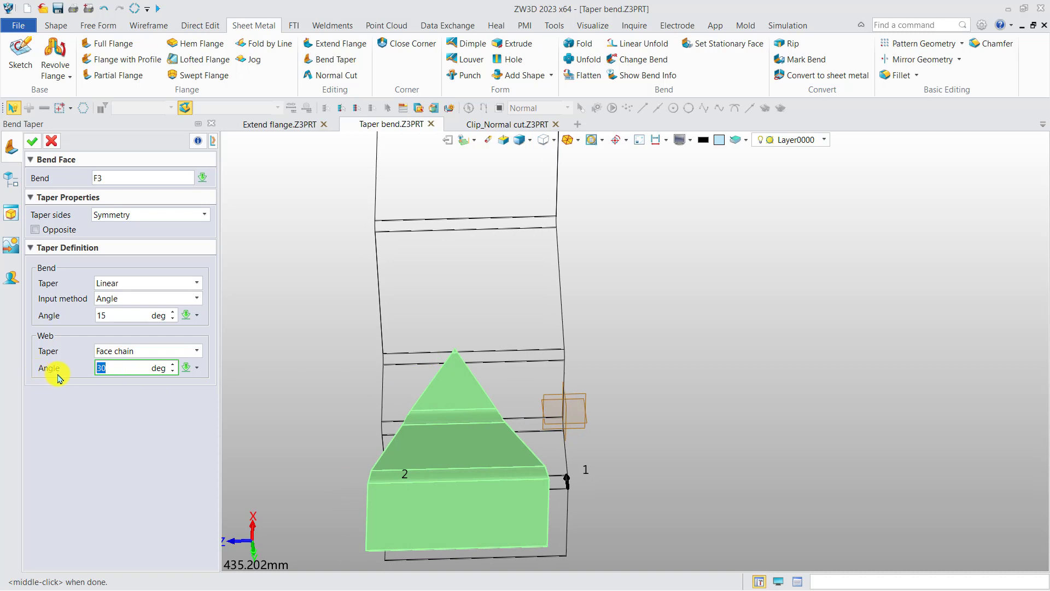
type("10")
key("Return")
right_click_drag(408, 350, 404, 327)
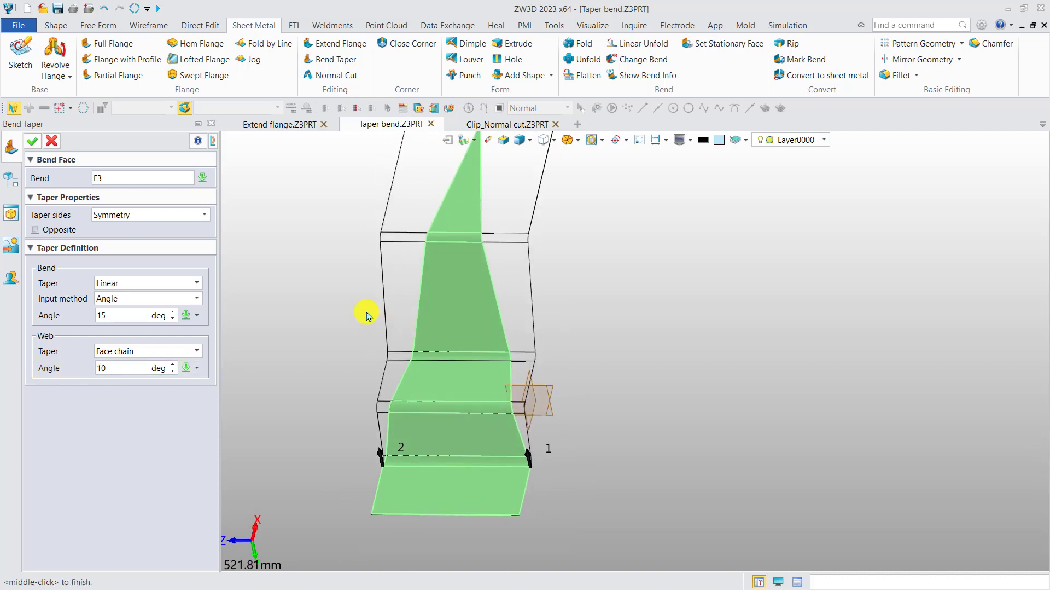
Step: Set the face chain web angle to 3 degrees, then apply the bend taper and view the unfolded part
left_click(129, 370)
type("3")
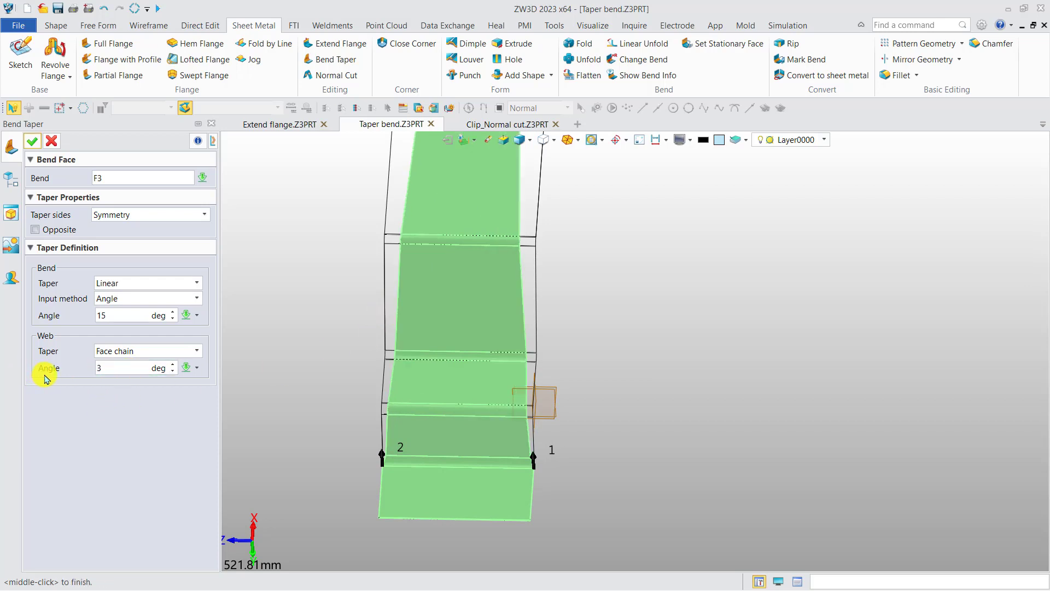
scroll(386, 460, "up", 3)
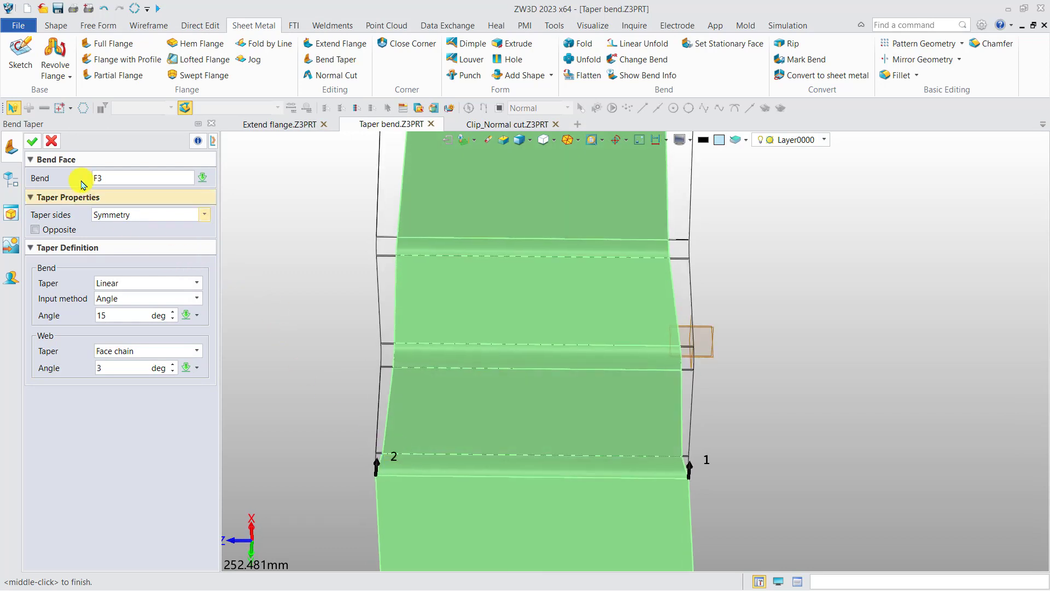
left_click(32, 141)
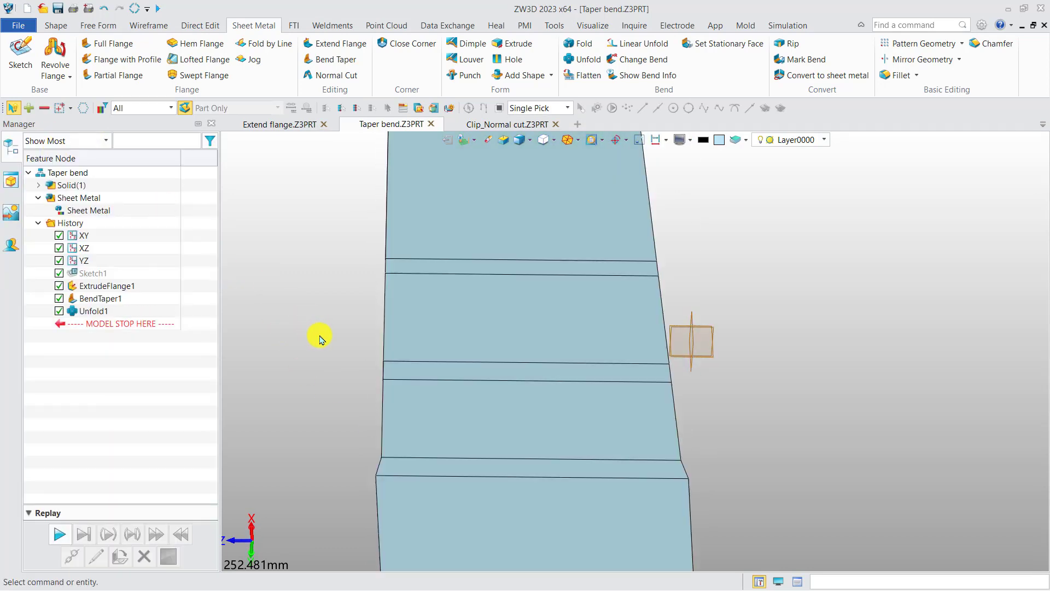
scroll(322, 344, "down", 4)
mouse_move(323, 353)
middle_mouse_down()
mouse_move(453, 345)
mouse_move(345, 394)
mouse_move(368, 384)
mouse_move(539, 405)
middle_mouse_up()
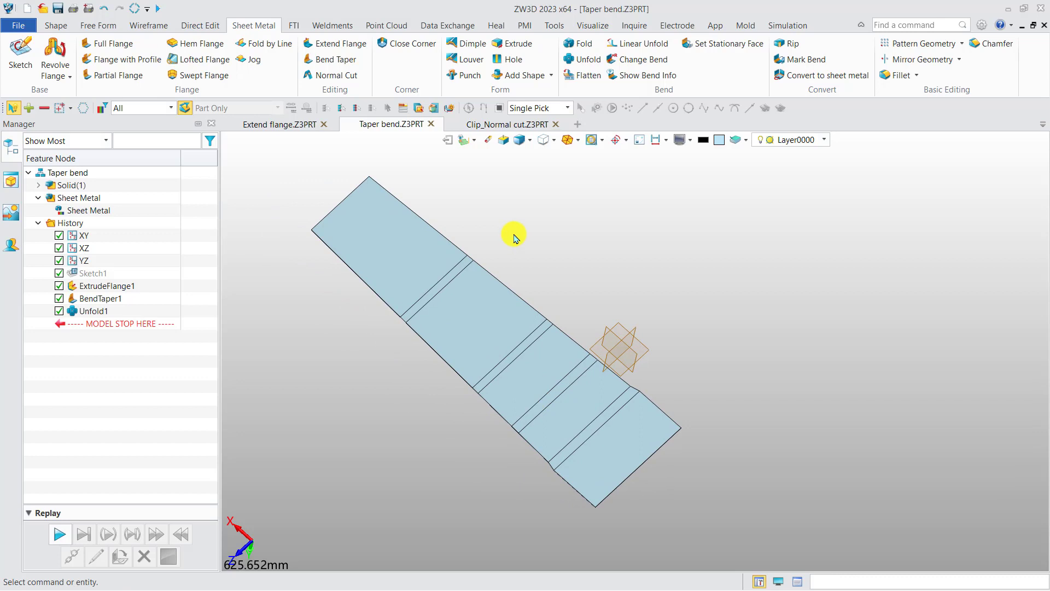
Step: Switch to the Clip_Normal cut part and examine the clip body with its sketch profiles
left_click(510, 126)
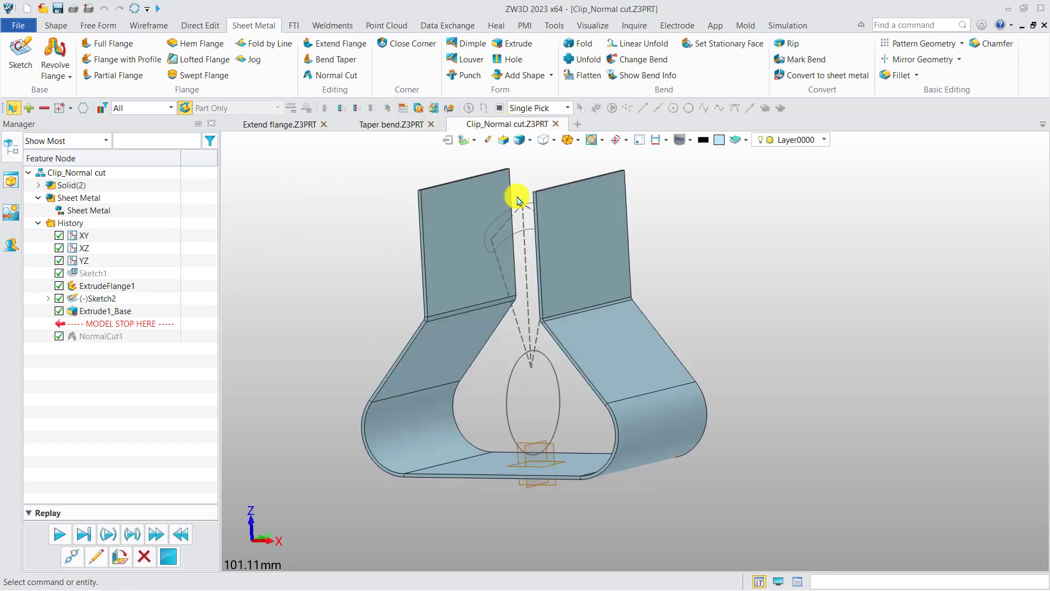
right_click_drag(471, 400, 445, 298)
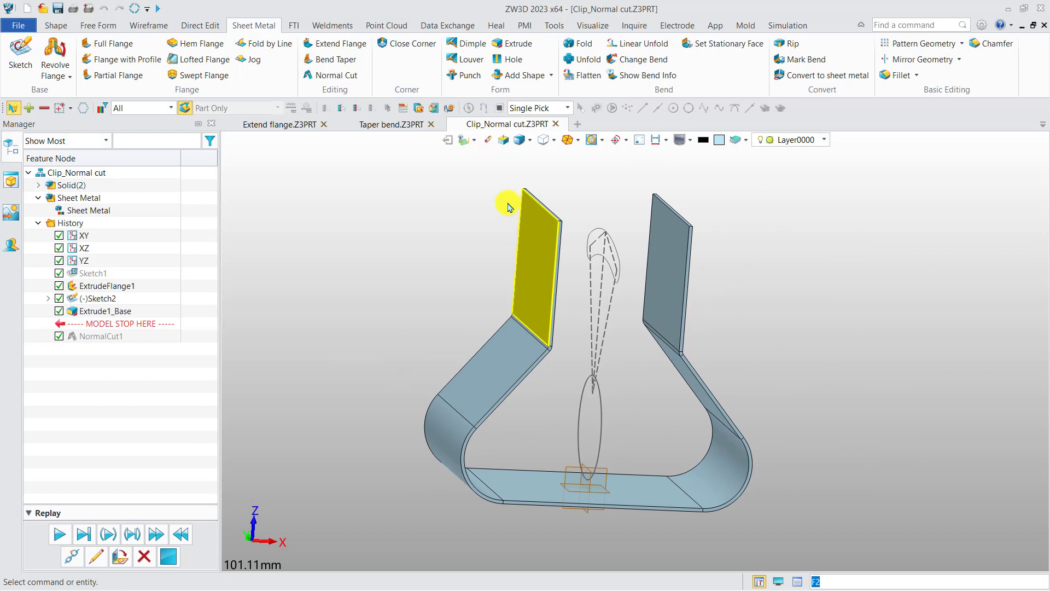
left_click(56, 25)
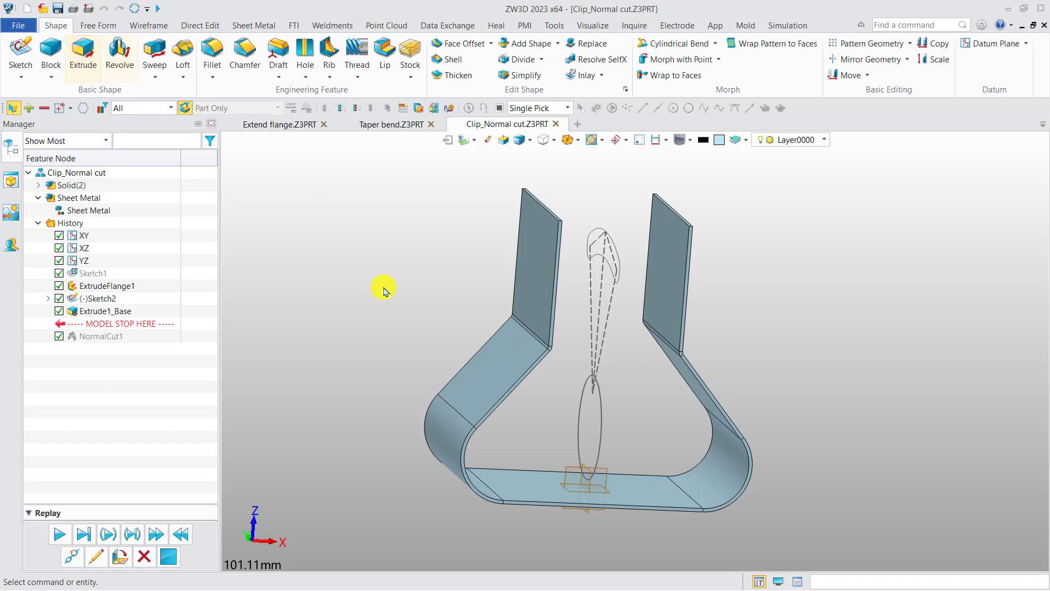
middle_click_drag(408, 315, 399, 263)
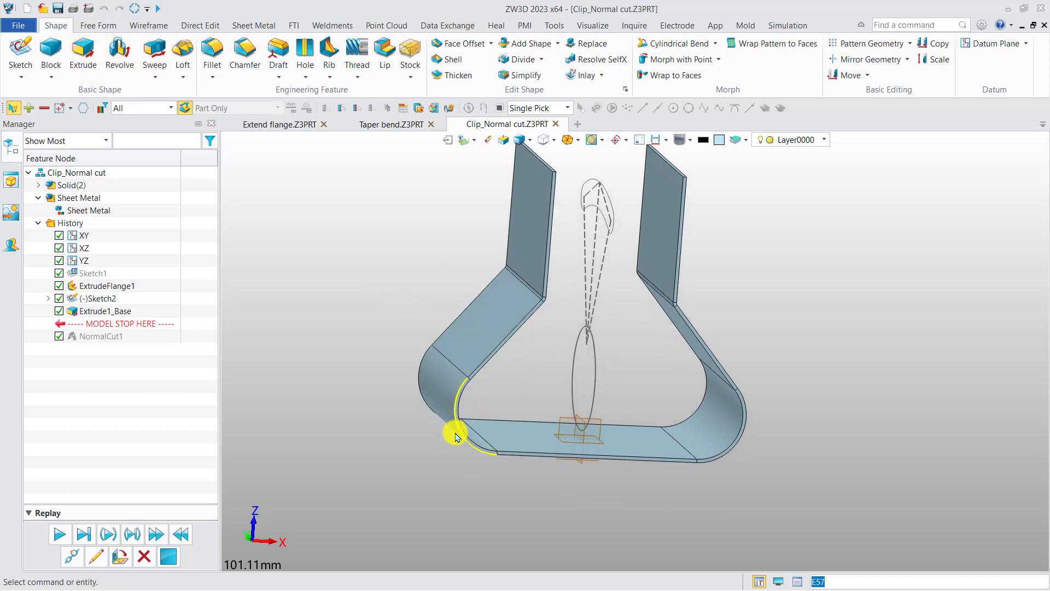
left_click(257, 27)
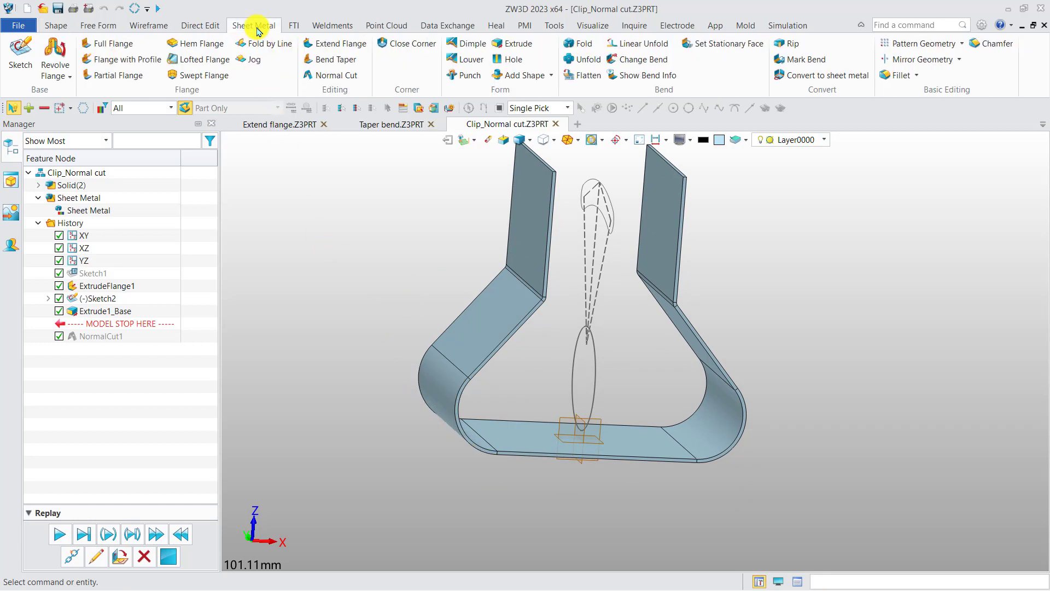
right_click_drag(375, 270, 371, 283)
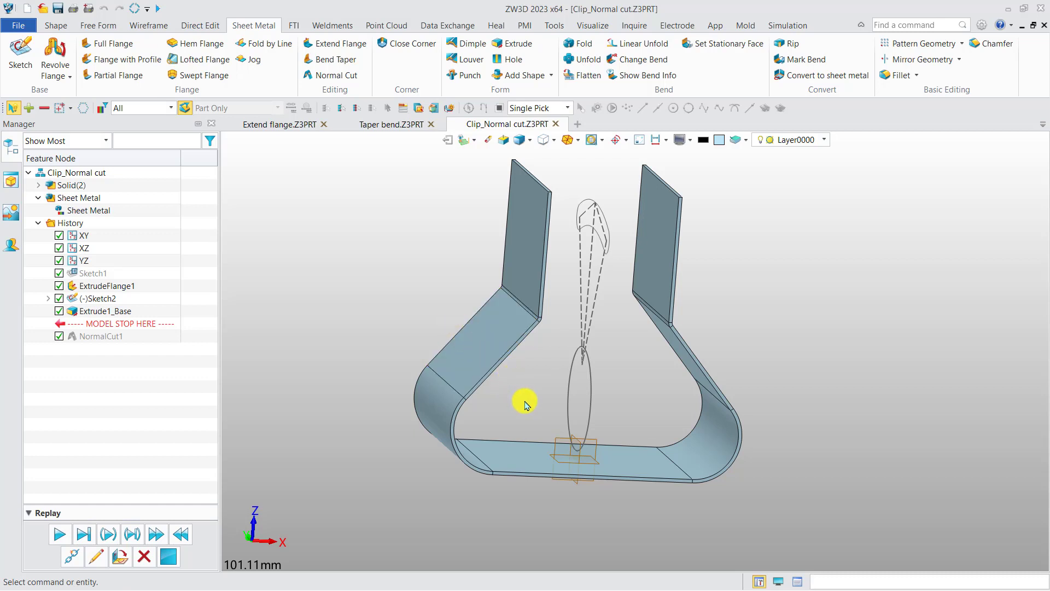
Step: Start a Normal Cut with Sketch2 as the profile and the clip body as the cut shape, and inspect the two-sided preview
left_click(336, 75)
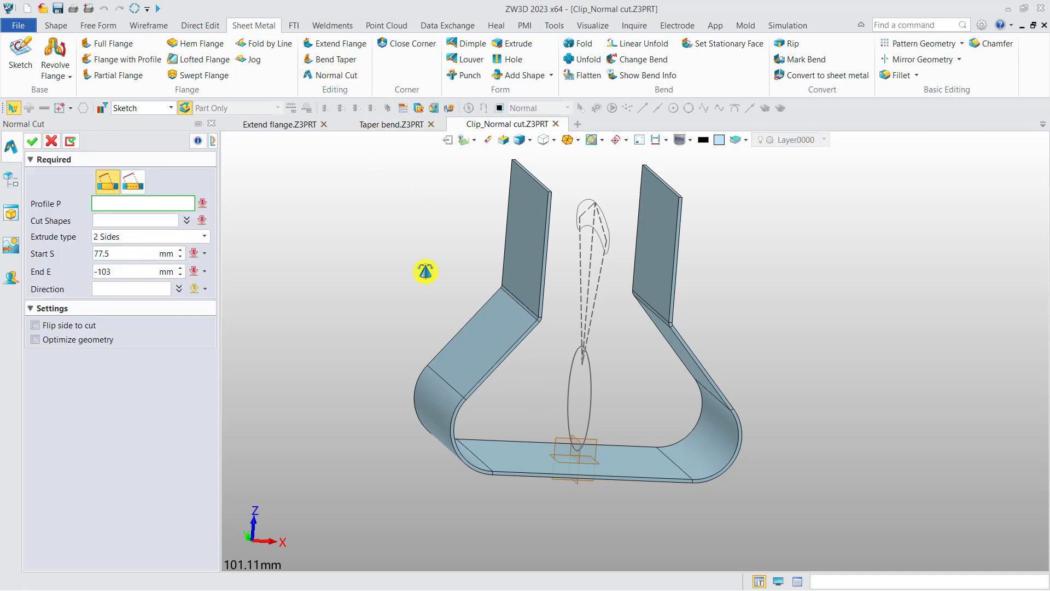
left_click(541, 380)
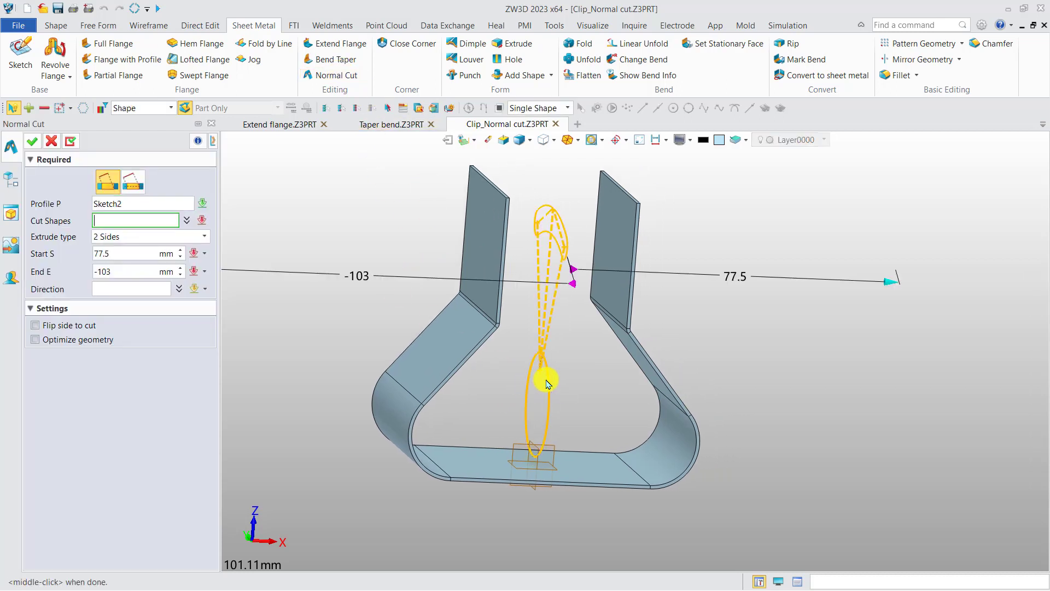
left_click(458, 321)
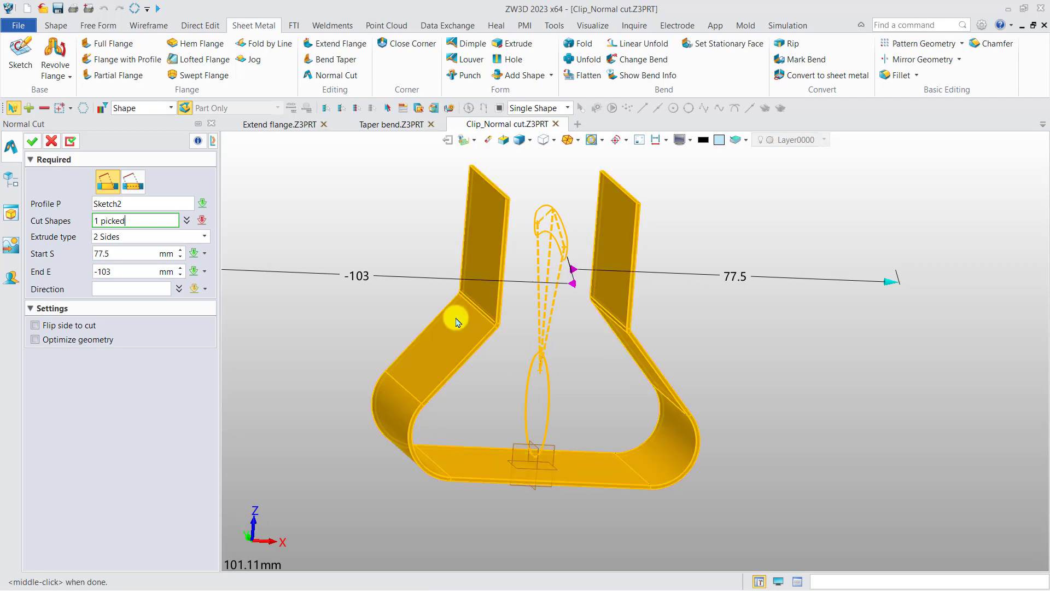
mouse_move(472, 370)
right_mouse_down()
mouse_move(457, 372)
mouse_move(481, 368)
mouse_move(478, 383)
right_mouse_up()
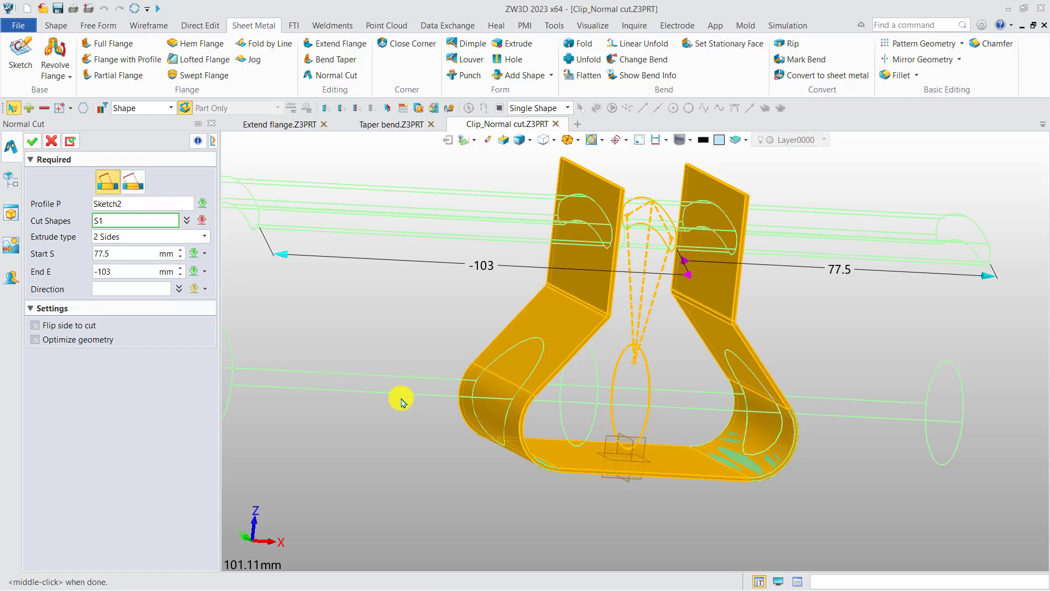
right_click_drag(577, 387, 515, 391)
middle_click_drag(426, 378, 649, 345)
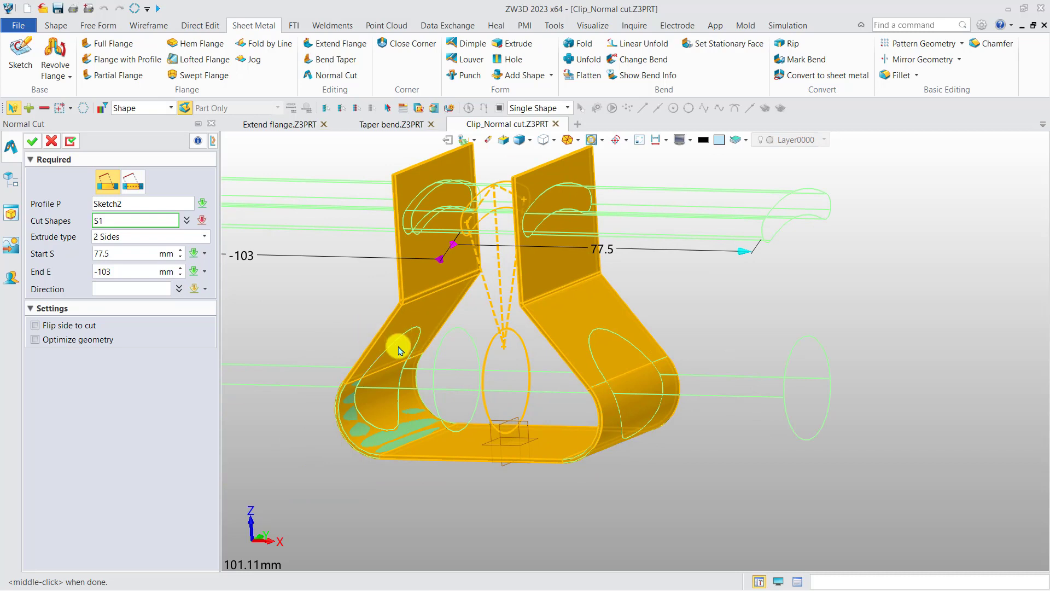
Step: Switch the normal cut to the second cut method and examine the cut outline on the curved bend
left_click(133, 183)
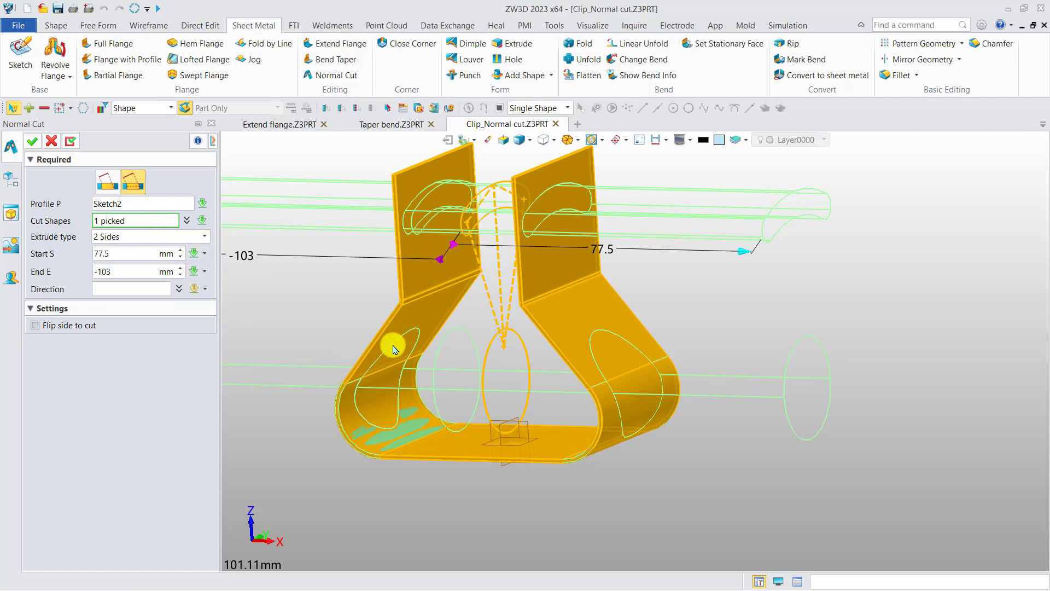
scroll(348, 376, "up", 3)
scroll(349, 374, "up", 2)
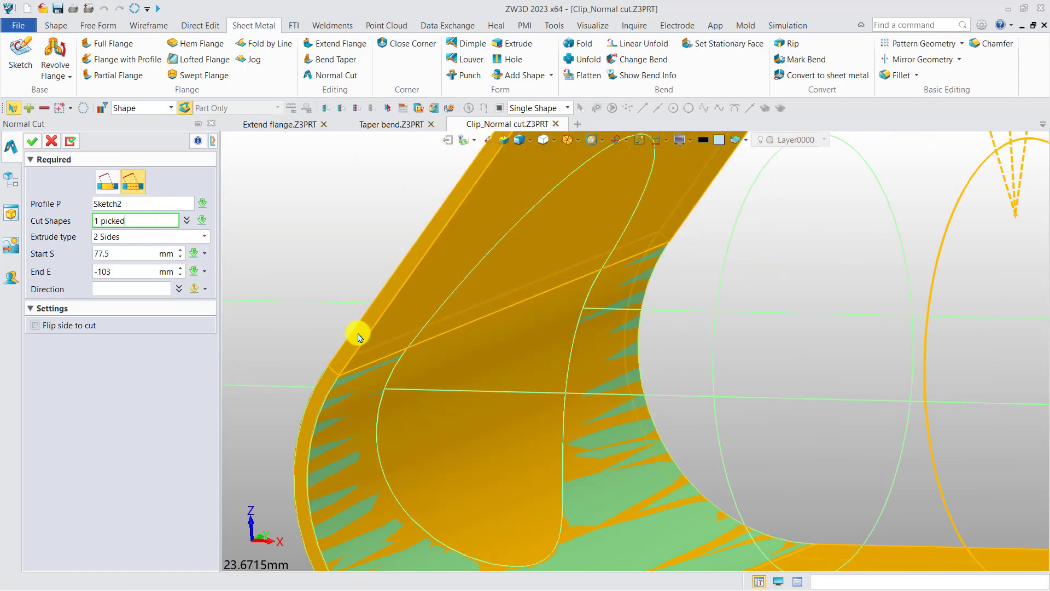
scroll(410, 367, "down", 5)
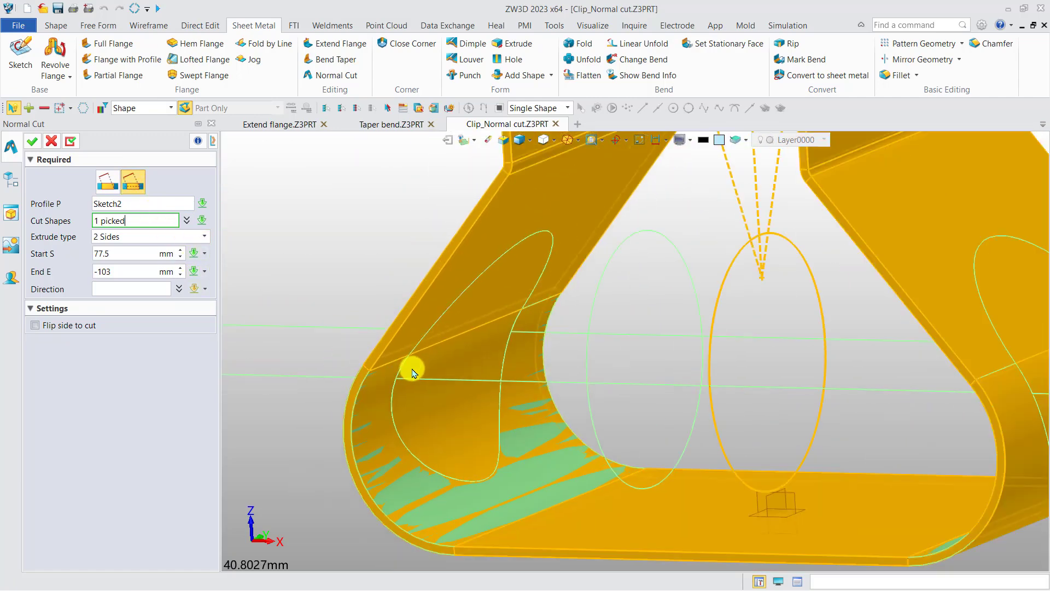
middle_click_drag(433, 368, 375, 321)
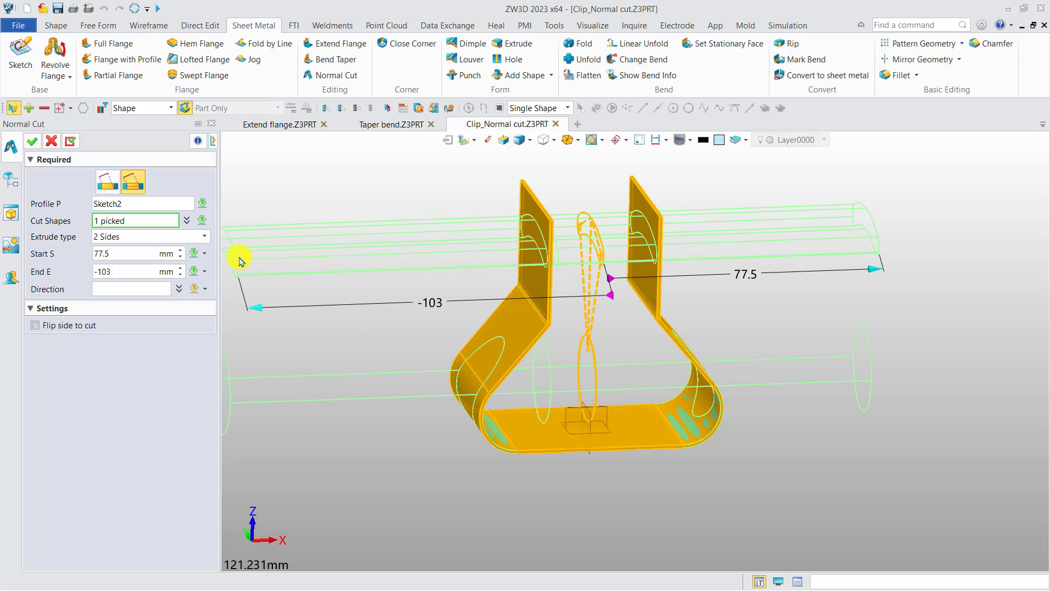
Step: Check the start of 77.5 mm and end of -103 mm, then apply the two-sided normal cut to the clip
left_click(114, 254)
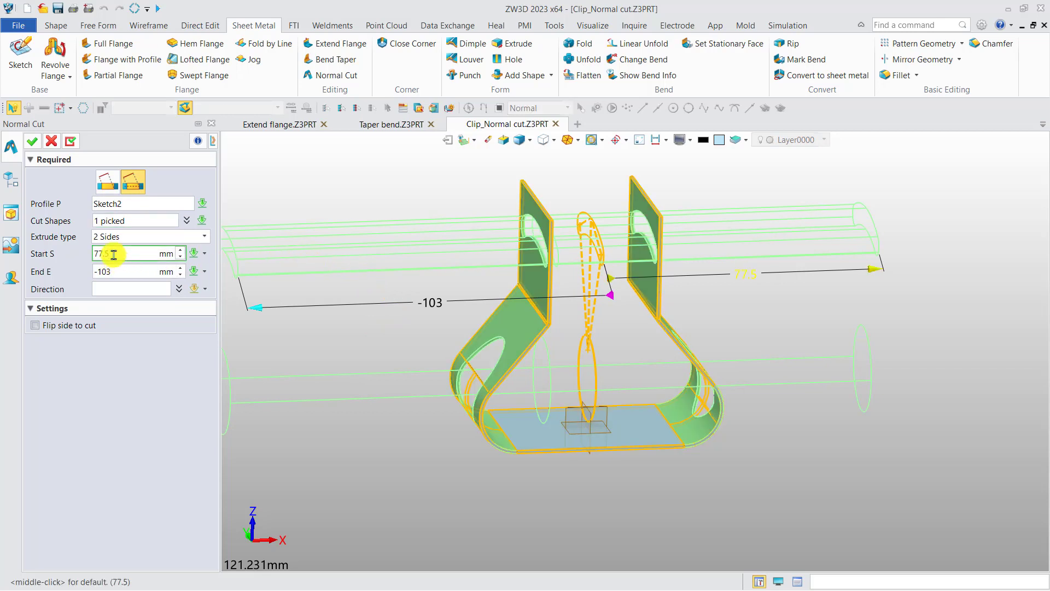
left_click(131, 272)
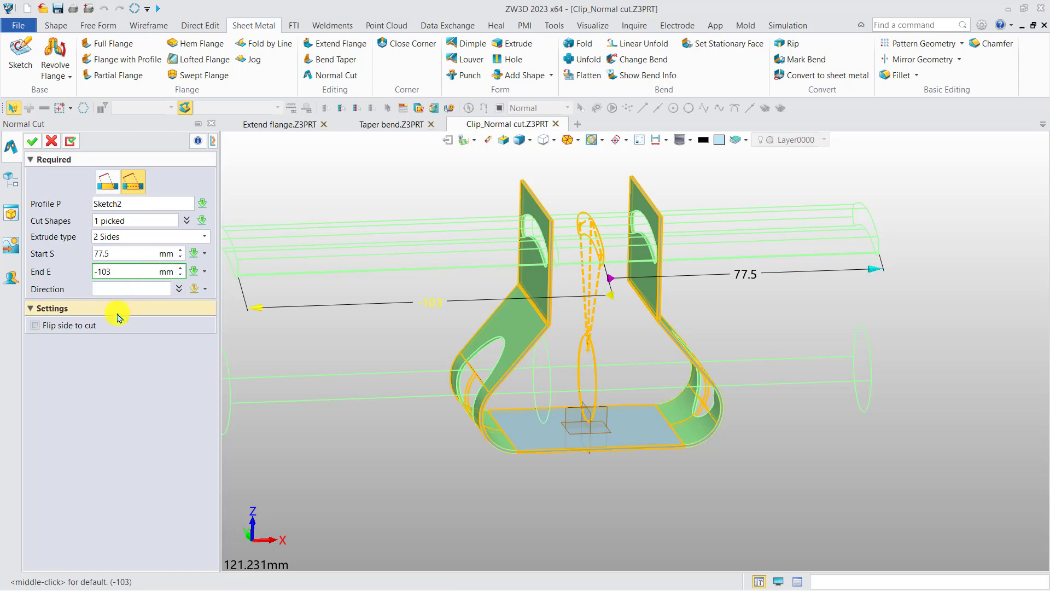
left_click(33, 143)
mouse_move(450, 347)
right_mouse_down()
mouse_move(380, 347)
mouse_move(458, 350)
right_mouse_up()
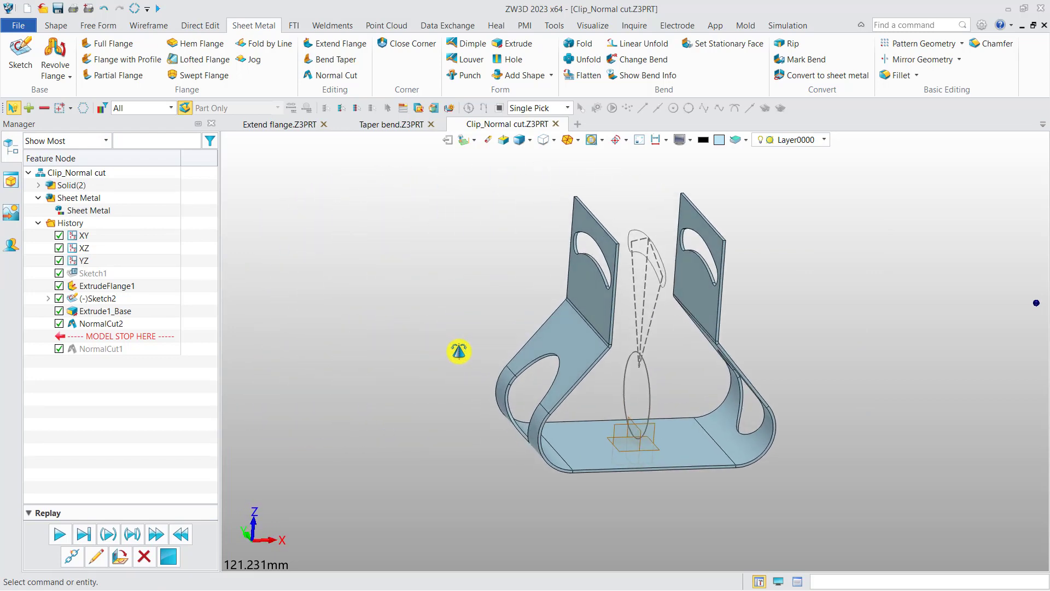
Step: Extrude the Sketch2 profiles on two sides from -62.5 mm to 65 mm as separate base bodies
left_click(57, 25)
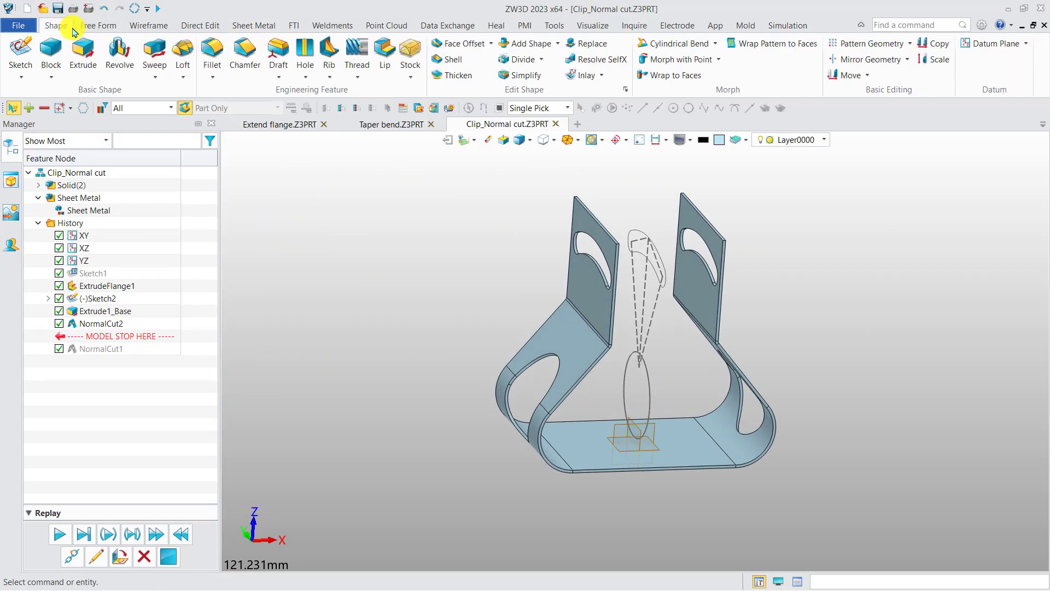
left_click(87, 50)
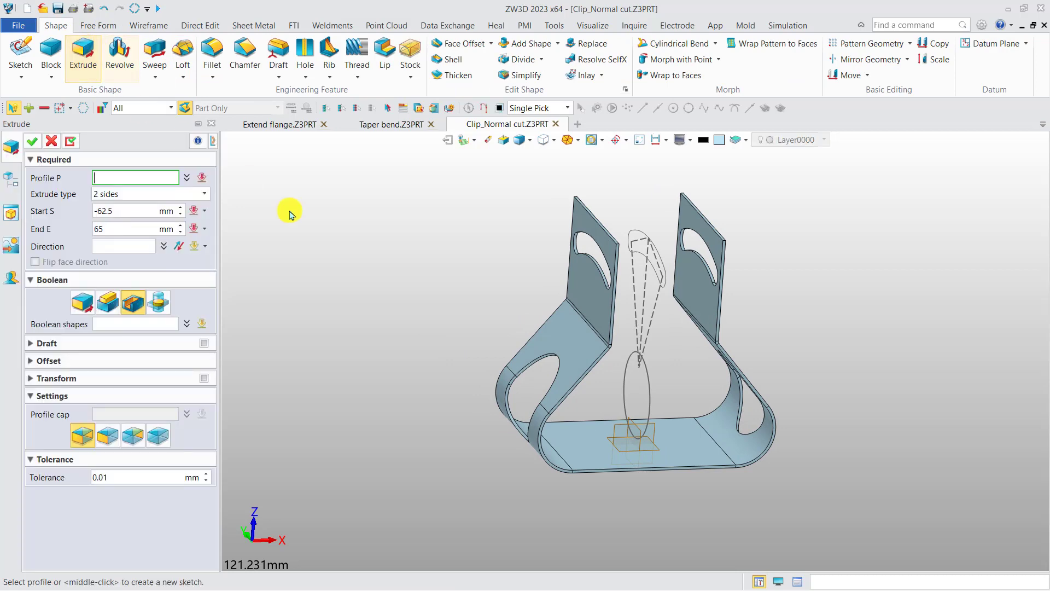
left_click(655, 384)
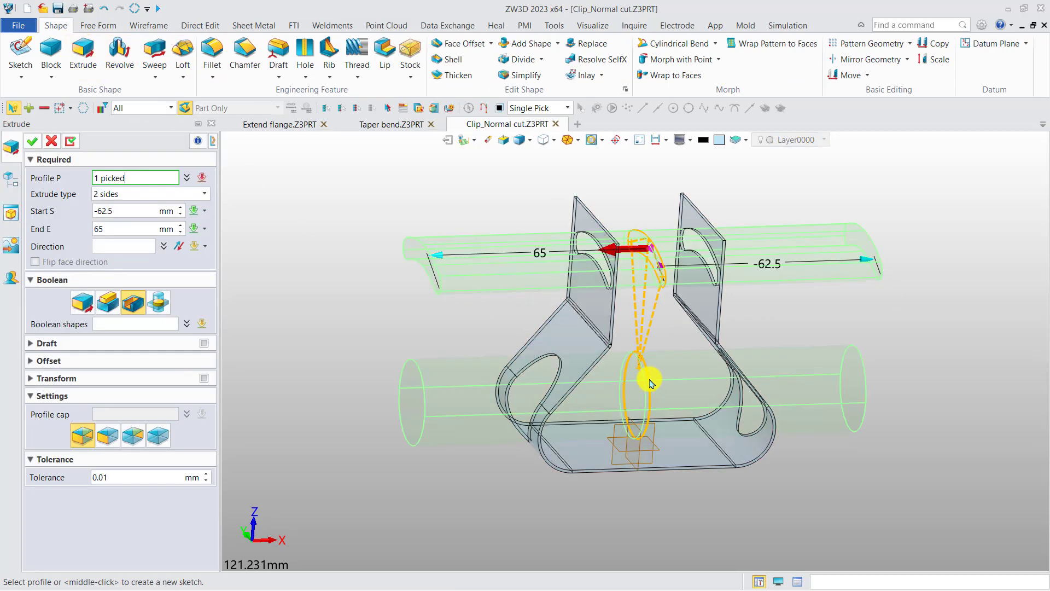
left_click(82, 306)
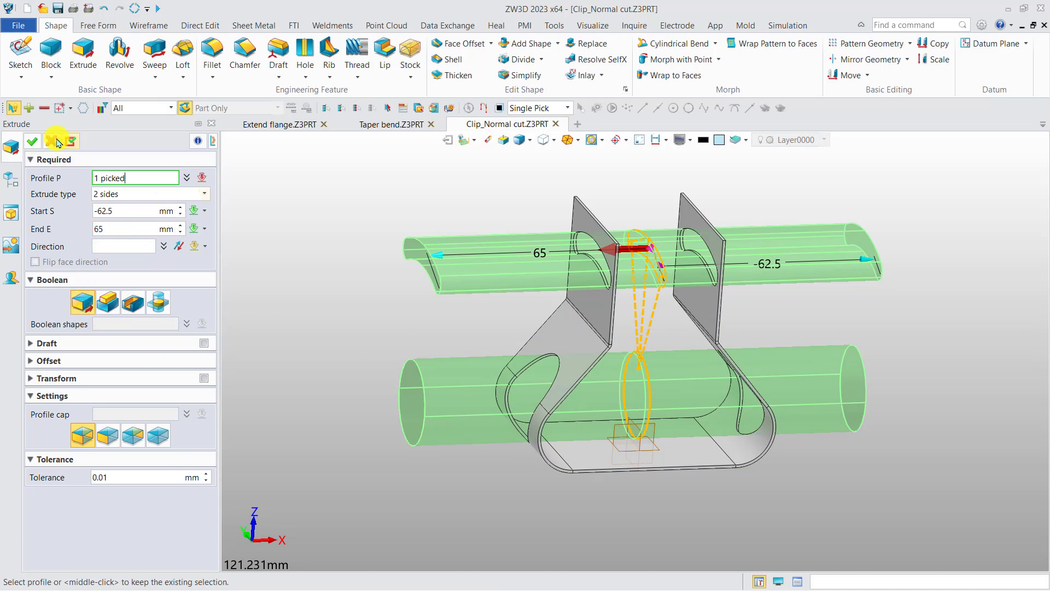
left_click(34, 142)
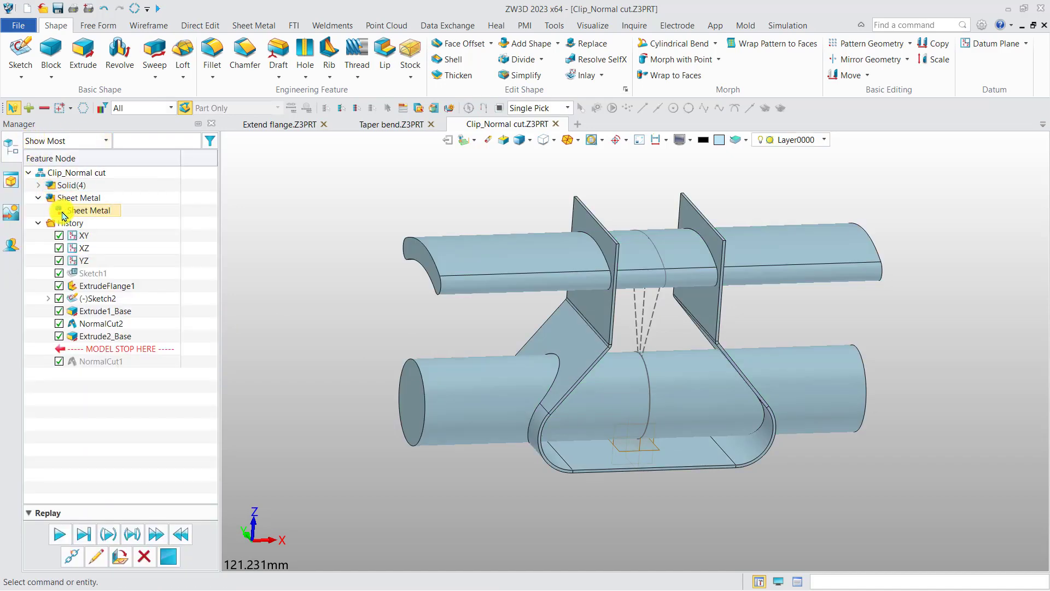
Step: Colour the faces of both newly extruded bodies dark grey with RGB 96, 96, 96
left_click(40, 186)
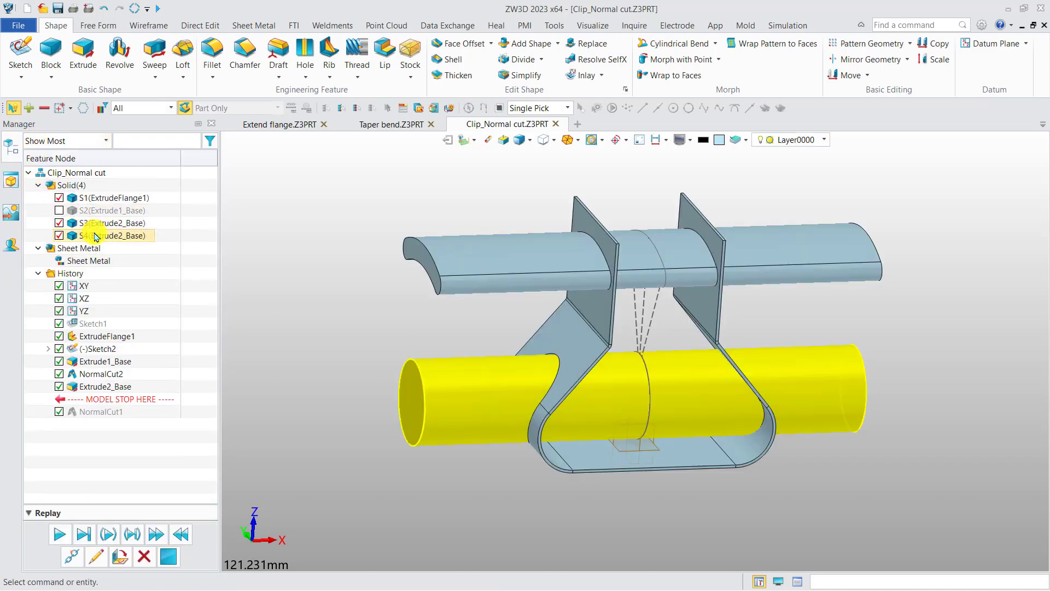
left_click(96, 236)
left_click(94, 223)
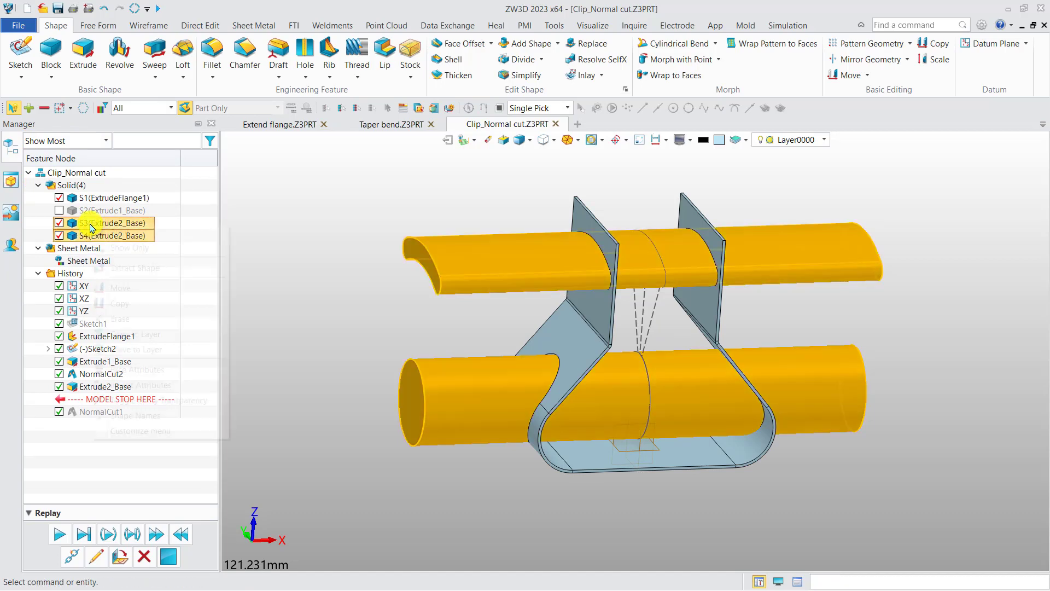
right_click(91, 223)
left_click(128, 369)
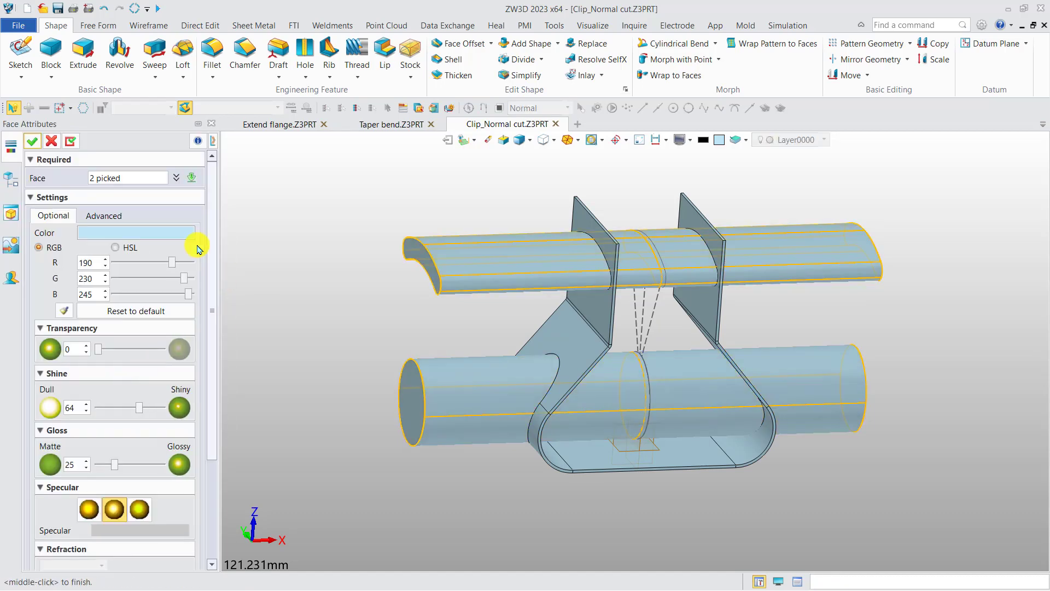
left_click(171, 235)
left_click(263, 344)
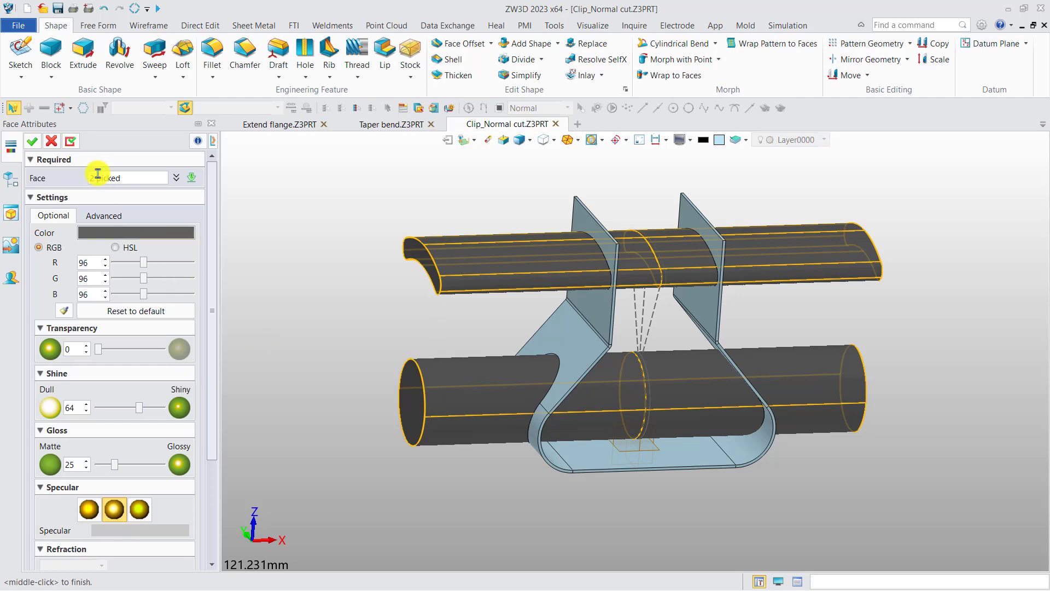
left_click(36, 142)
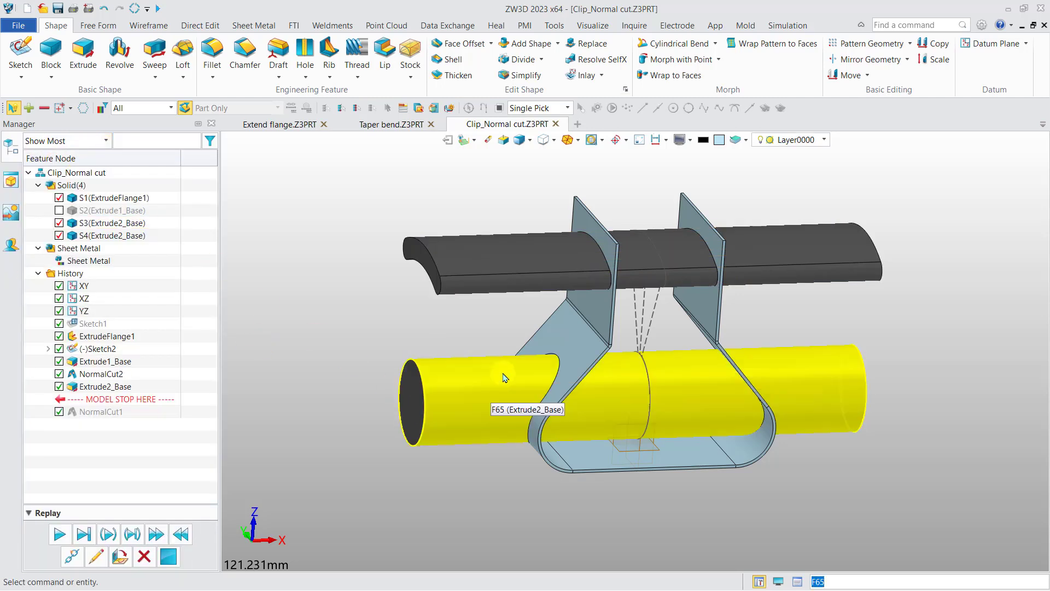
Step: Examine from several sides how the extruded bodies fit through the clip's cut openings
scroll(588, 356, "up", 8)
scroll(643, 309, "up", 3)
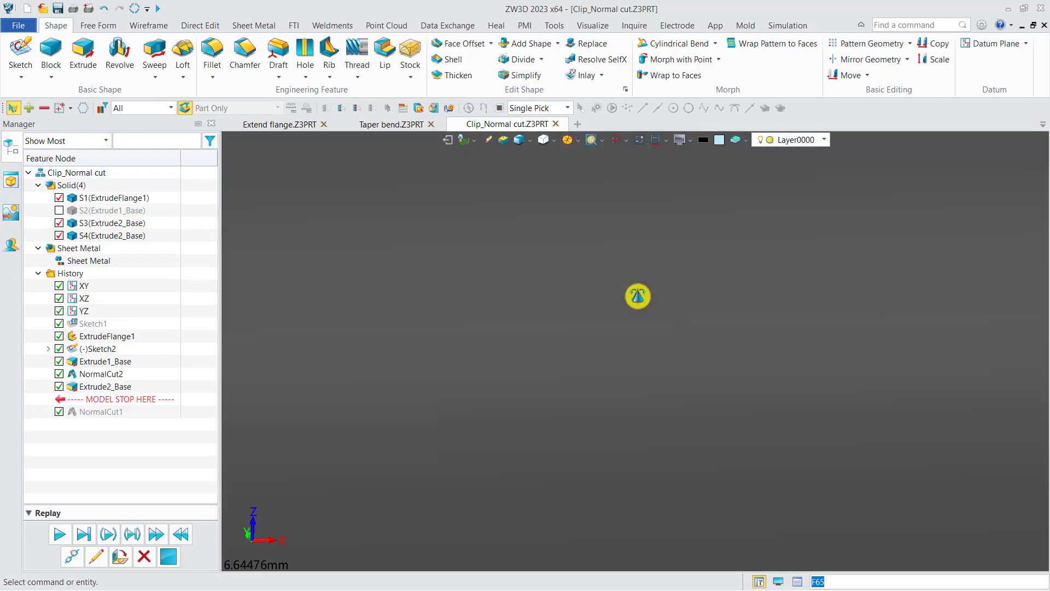
scroll(640, 298, "down", 10)
middle_click_drag(667, 288, 523, 387)
scroll(646, 290, "up", 4)
scroll(697, 314, "down", 4)
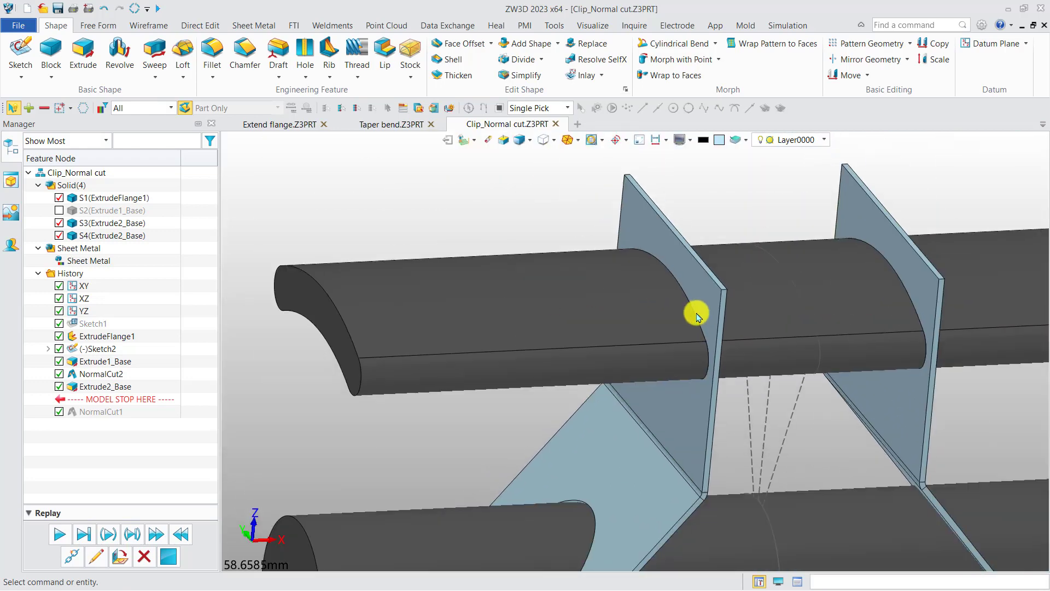
right_click_drag(697, 314, 538, 315)
scroll(536, 316, "down", 3)
scroll(454, 240, "up", 12)
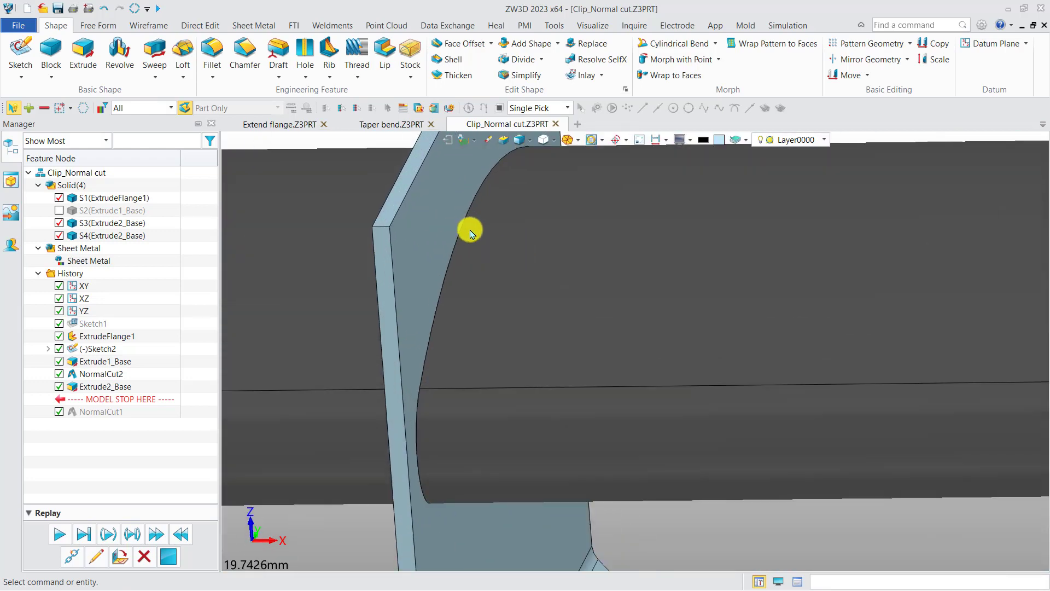
scroll(470, 235, "down", 13)
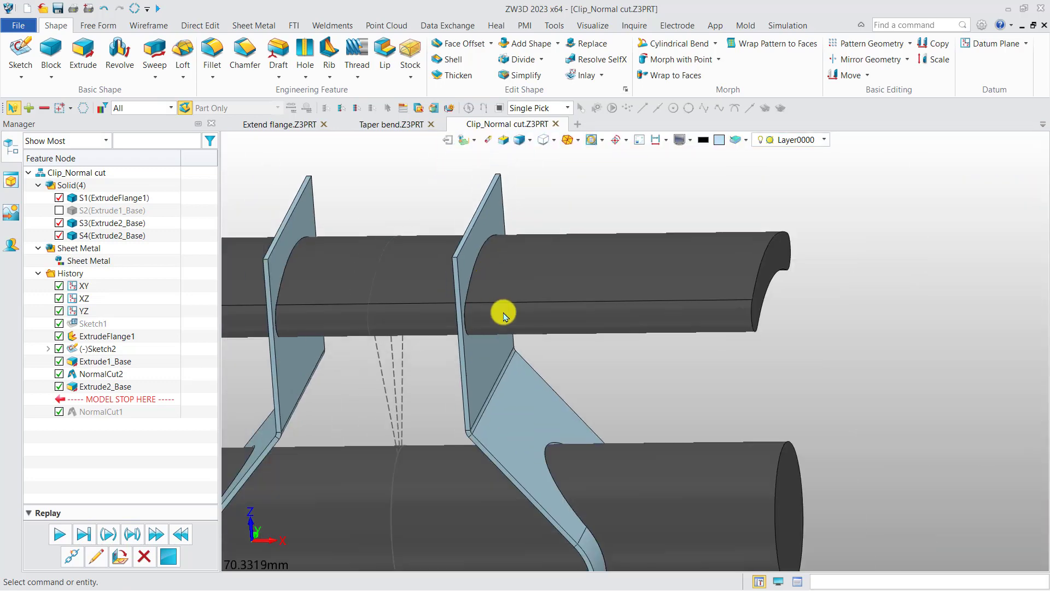
right_click_drag(494, 352, 515, 345)
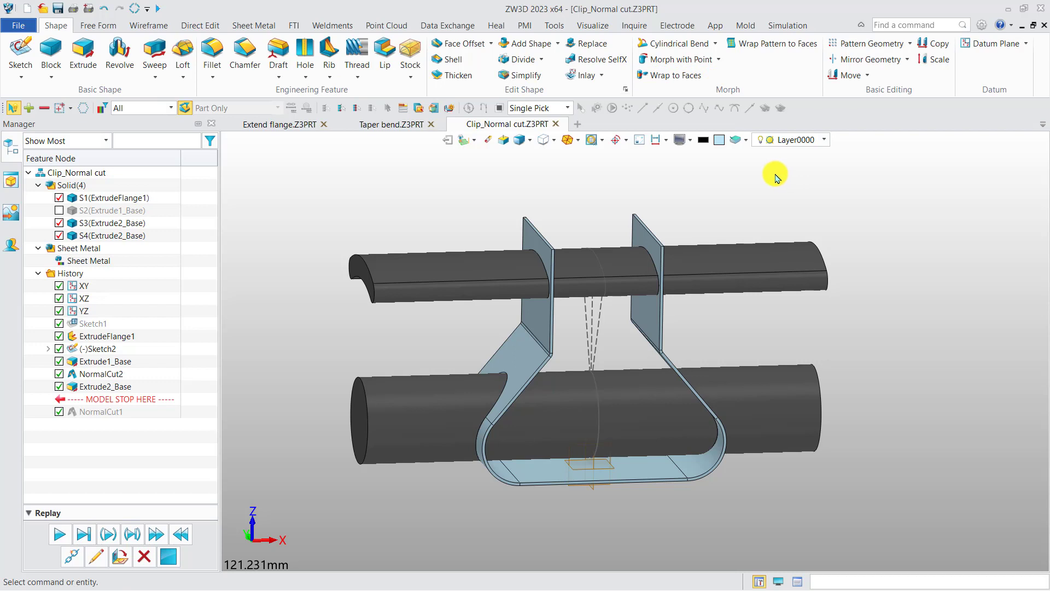
Step: Section the model perpendicular to the X axis at a 26.75 mm offset and examine the cut edges around the lower cylinder
left_click(634, 25)
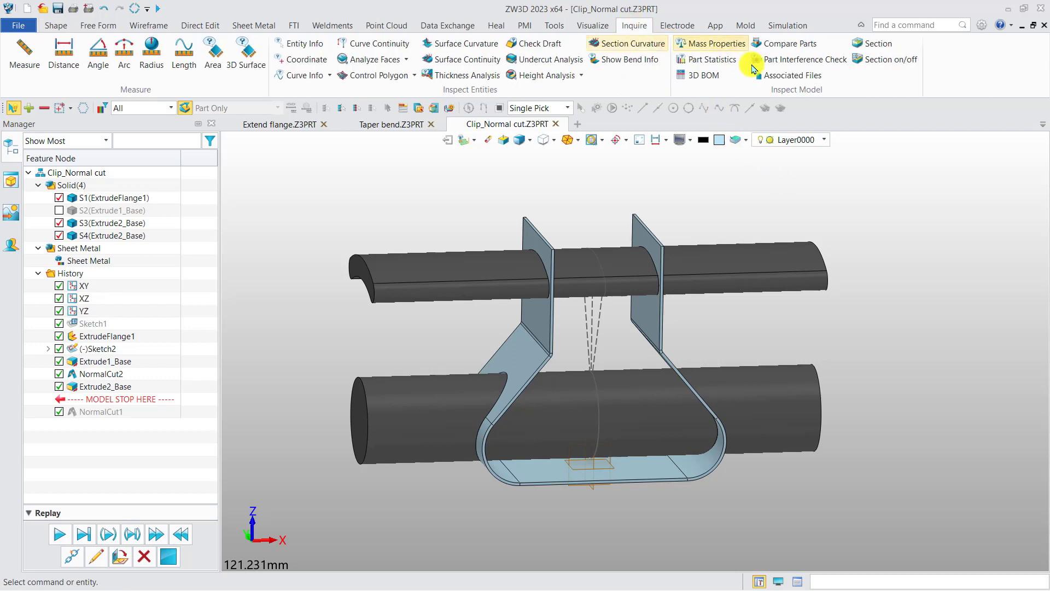
left_click(874, 46)
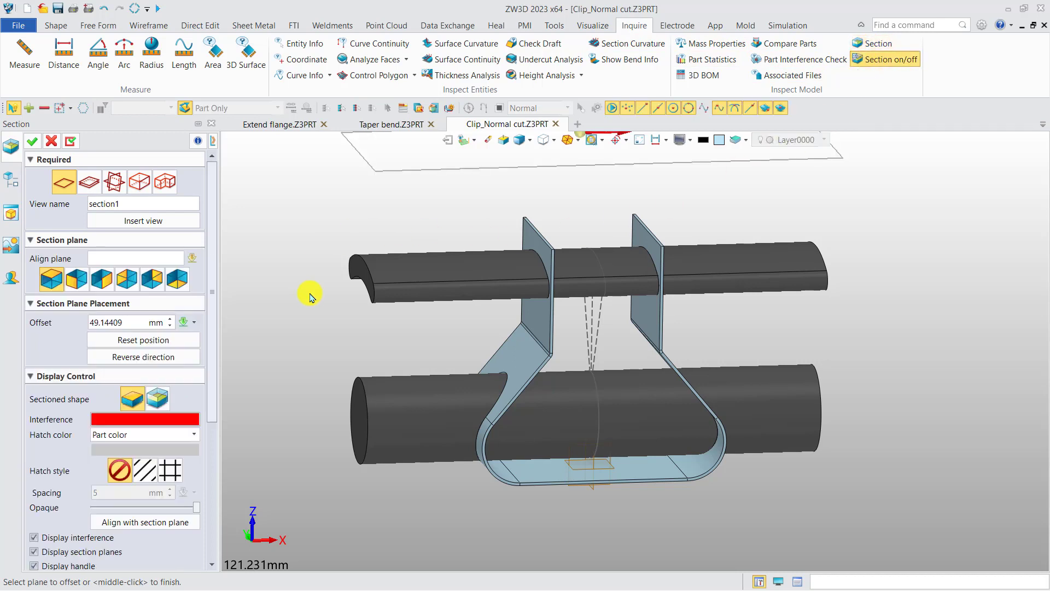
left_click(77, 278)
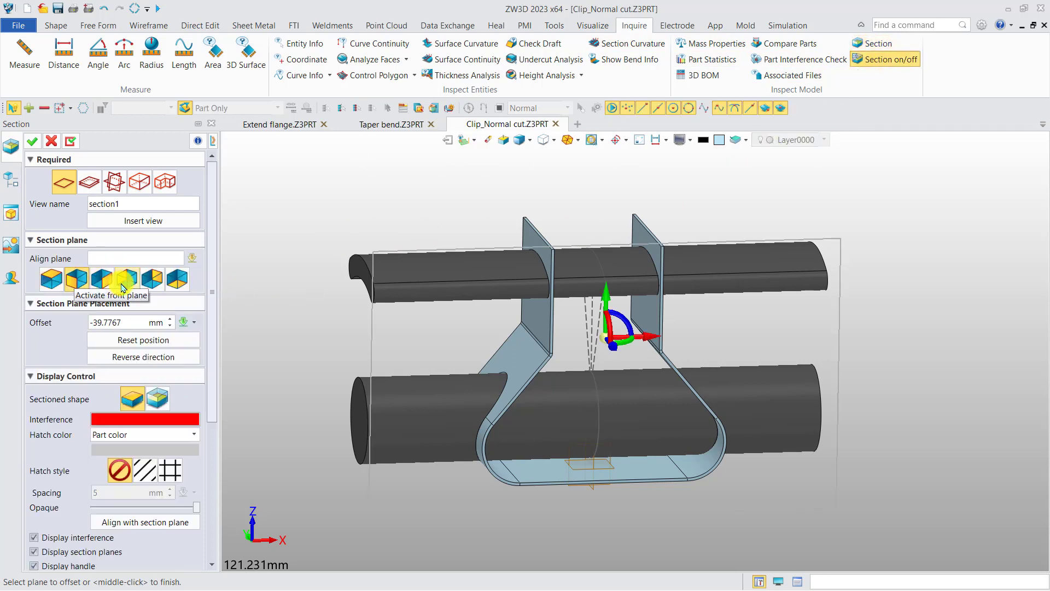
left_click(101, 278)
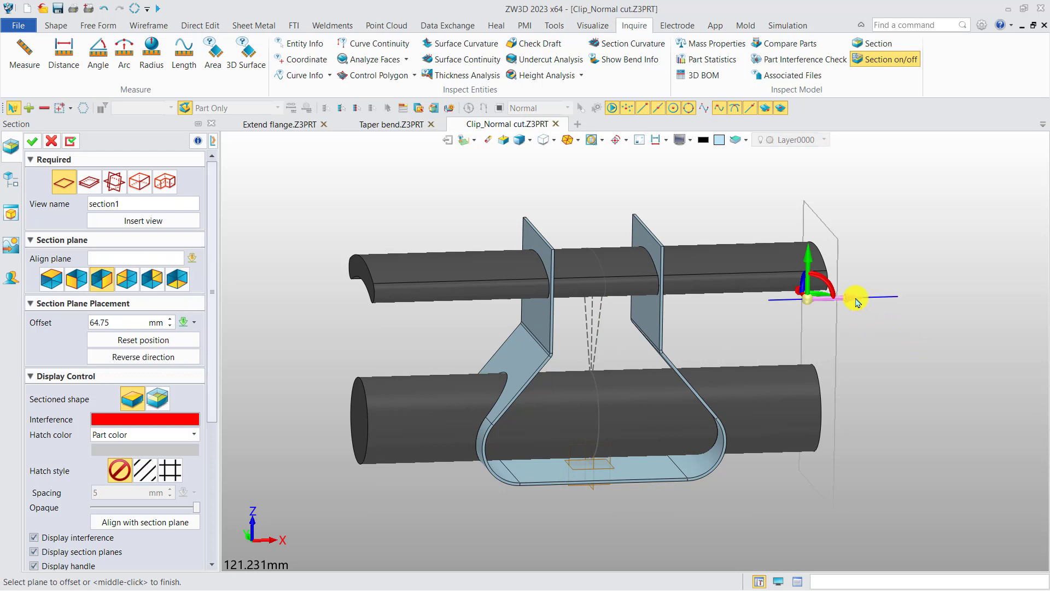
left_click_drag(856, 302, 722, 317)
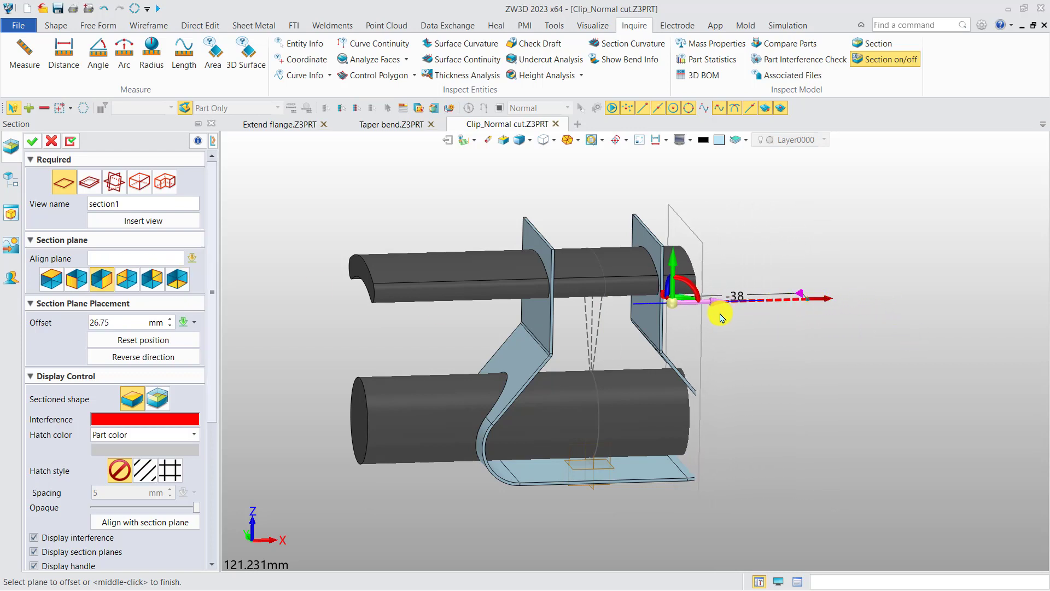
right_click_drag(747, 398, 725, 401)
scroll(725, 403, "down", 5)
right_click_drag(607, 406, 733, 366)
scroll(739, 367, "up", 1)
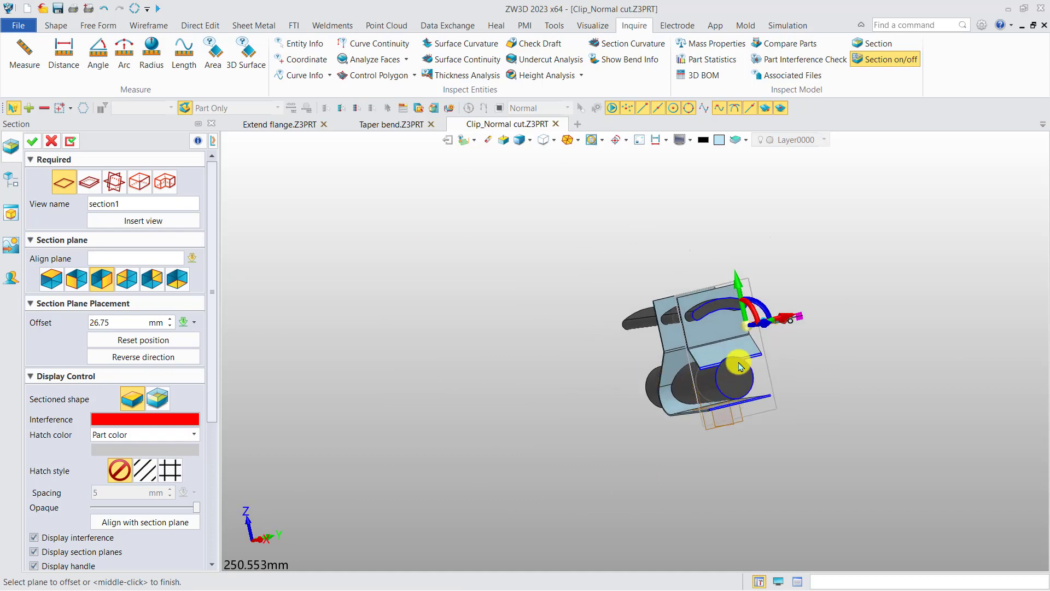
scroll(739, 367, "up", 15)
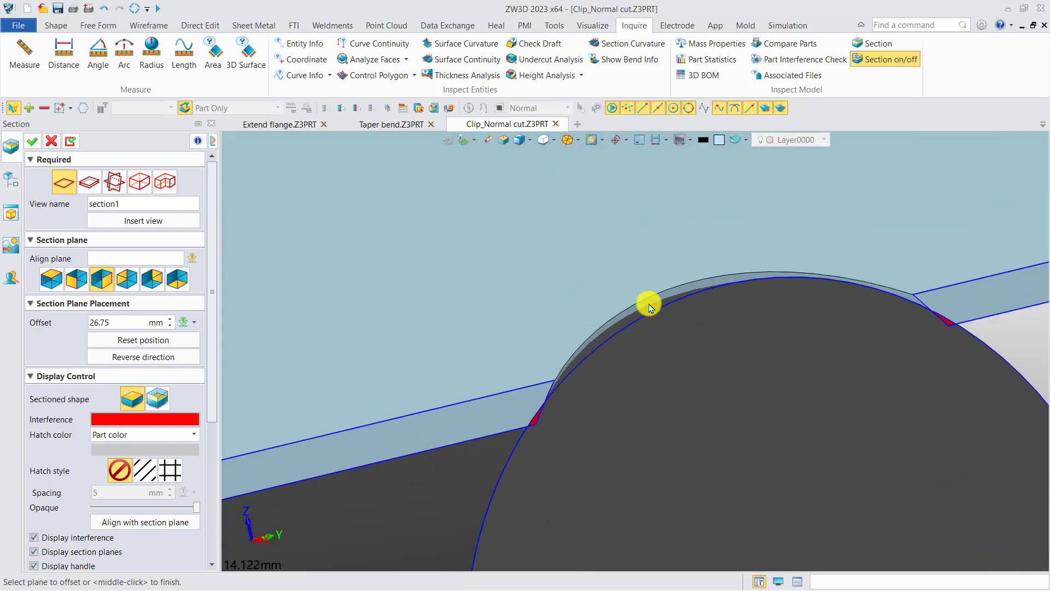
scroll(687, 344, "down", 10)
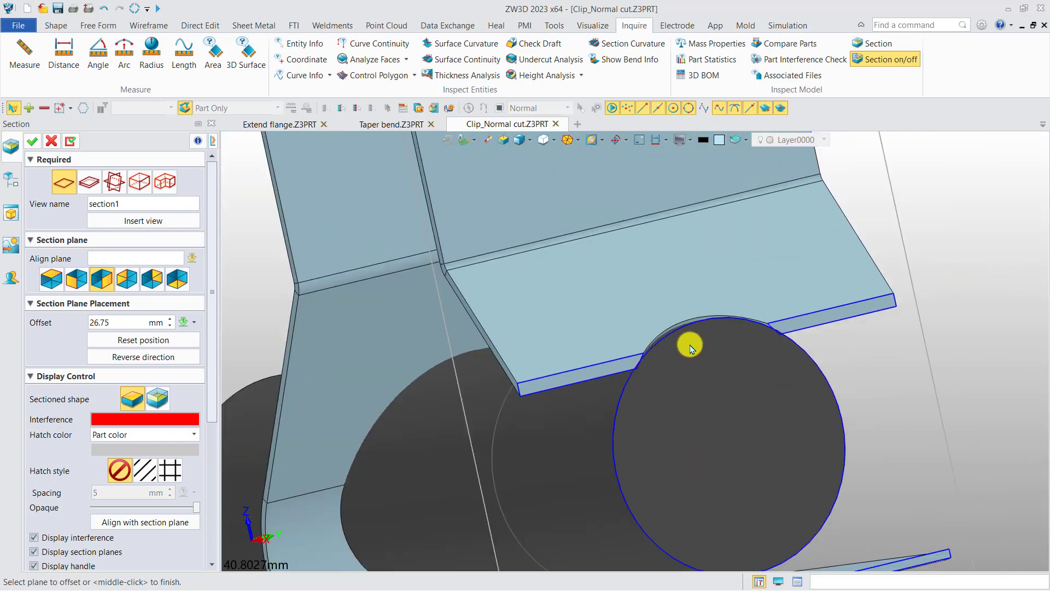
Step: Move the section plane to a 16.75 mm offset, inspect the upper slot's fit in the flange, and cancel the section
right_click_drag(656, 313, 811, 380)
left_click_drag(850, 345, 838, 334)
scroll(777, 305, "up", 4)
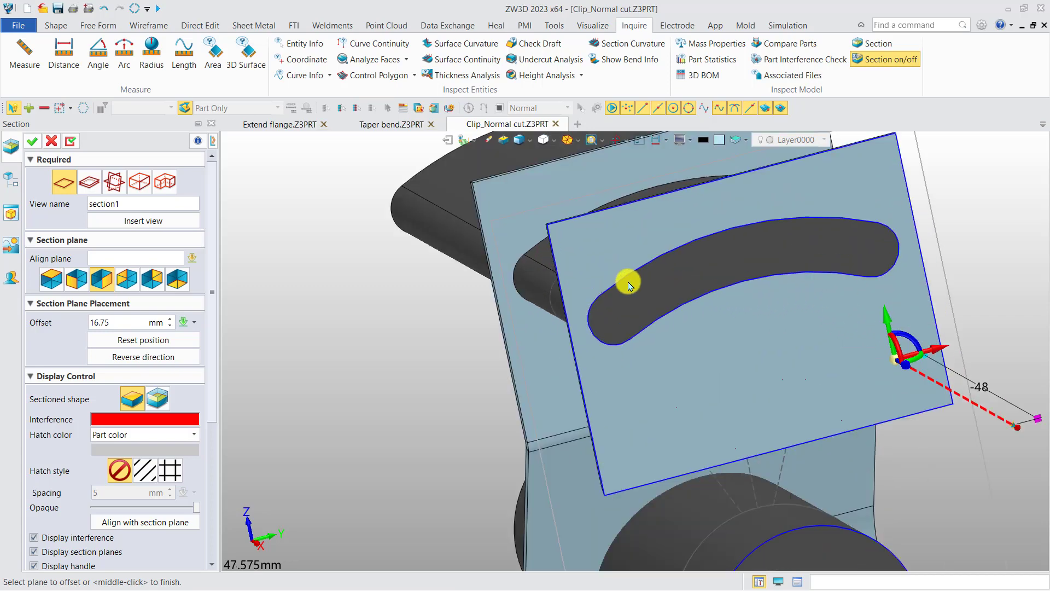
scroll(628, 281, "up", 3)
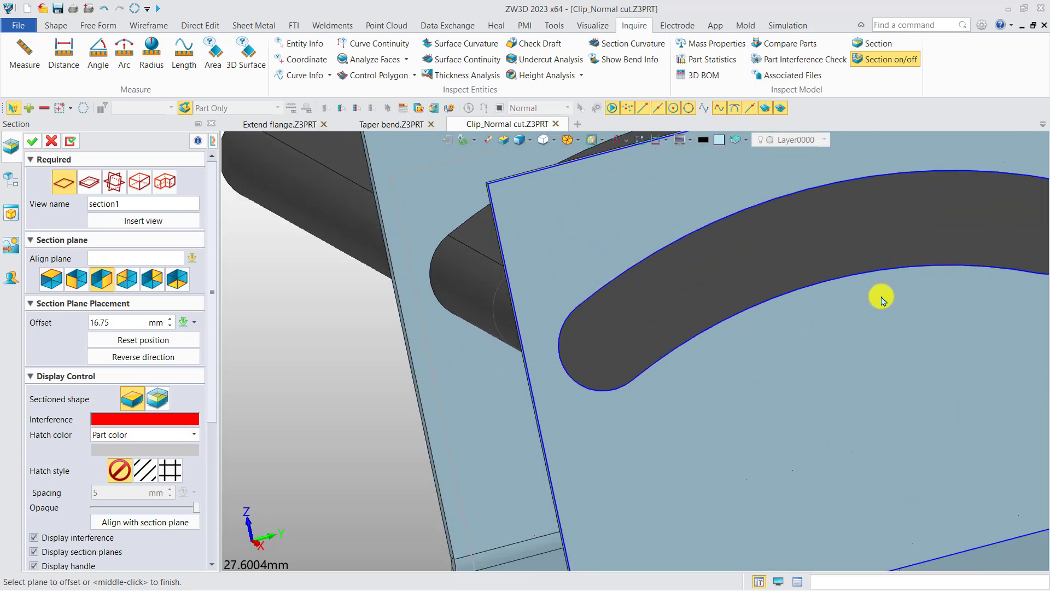
scroll(858, 301, "down", 9)
middle_click_drag(782, 333, 659, 334)
right_click_drag(659, 334, 733, 322)
left_click(51, 141)
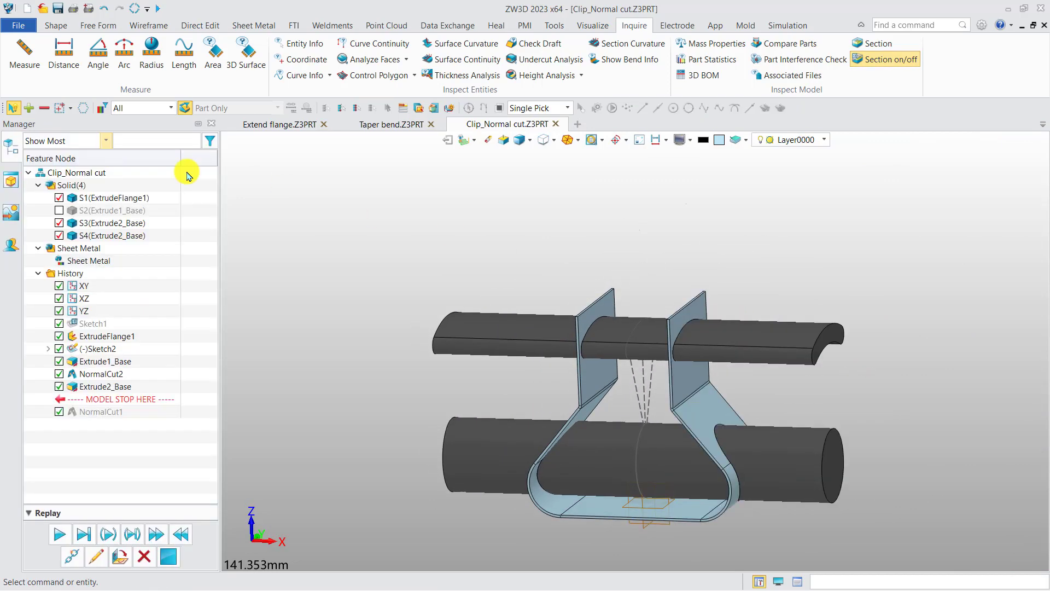
Step: Hide both bodies of the second extrusion, leaving only the cut clip and its sketch displayed
right_click_drag(638, 293, 606, 250)
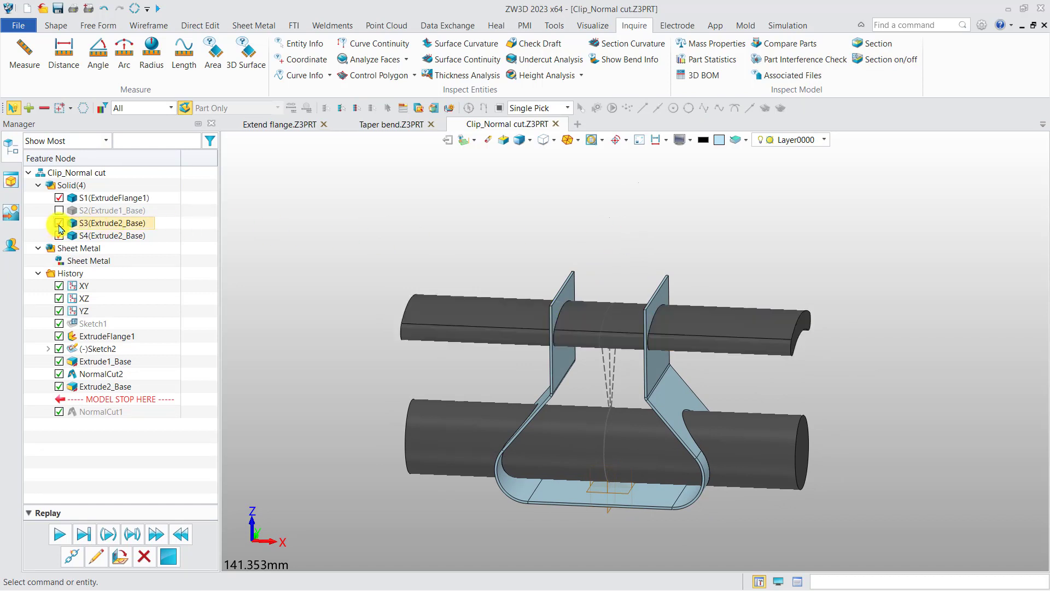
left_click(59, 223)
left_click(59, 235)
mouse_move(364, 324)
right_mouse_down()
mouse_move(382, 317)
mouse_move(371, 307)
right_mouse_up()
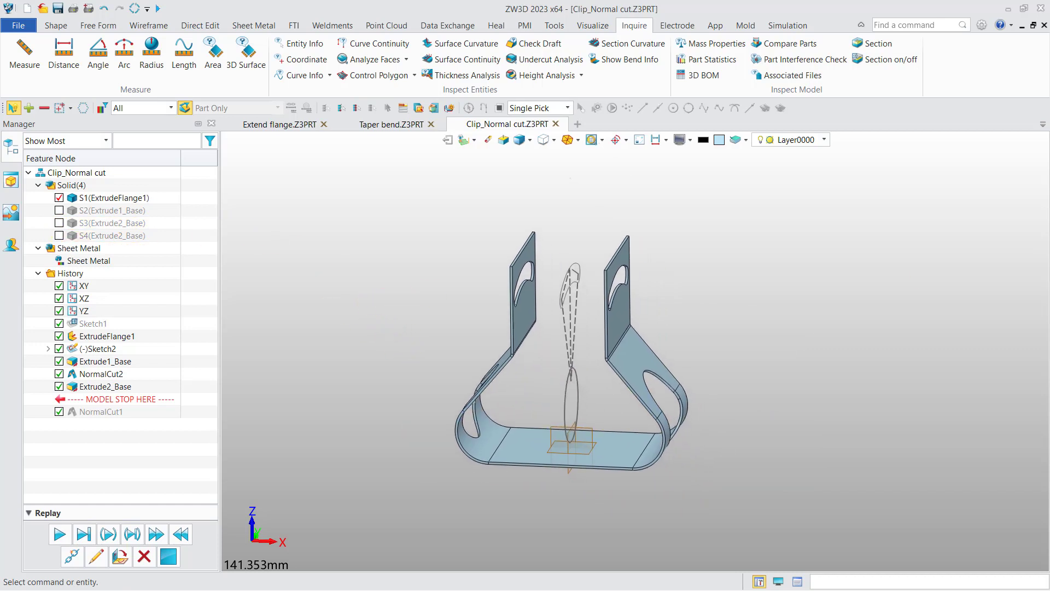